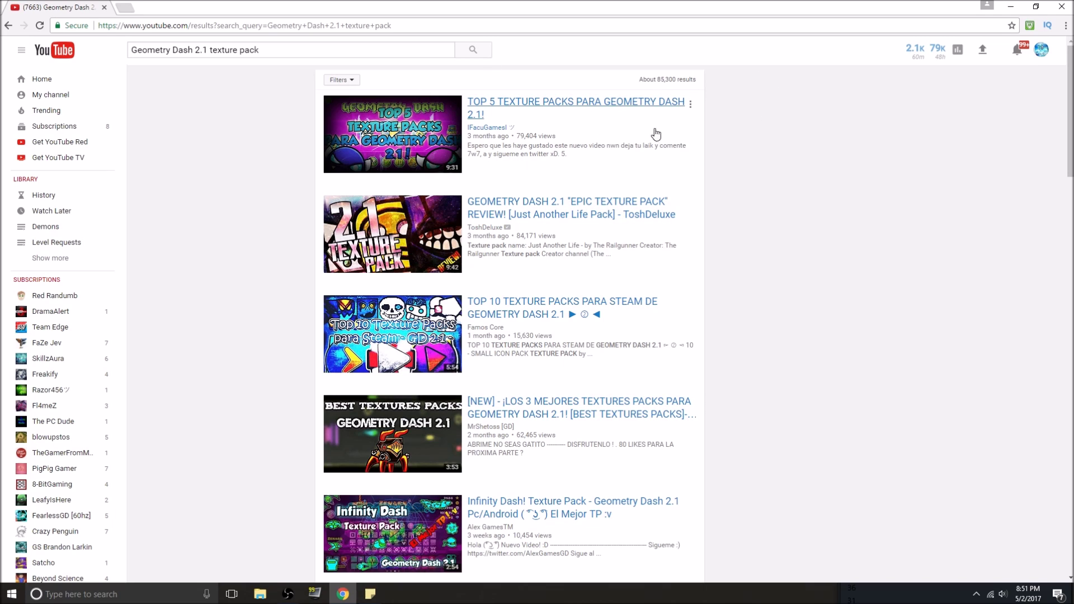
- Open the Geometry Dash 2.1 Texture Pack Sunix Update 3 video from the search results and expand its description
scroll(540, 191, down, 3)
scroll(610, 114, up, 3)
scroll(557, 137, down, 5)
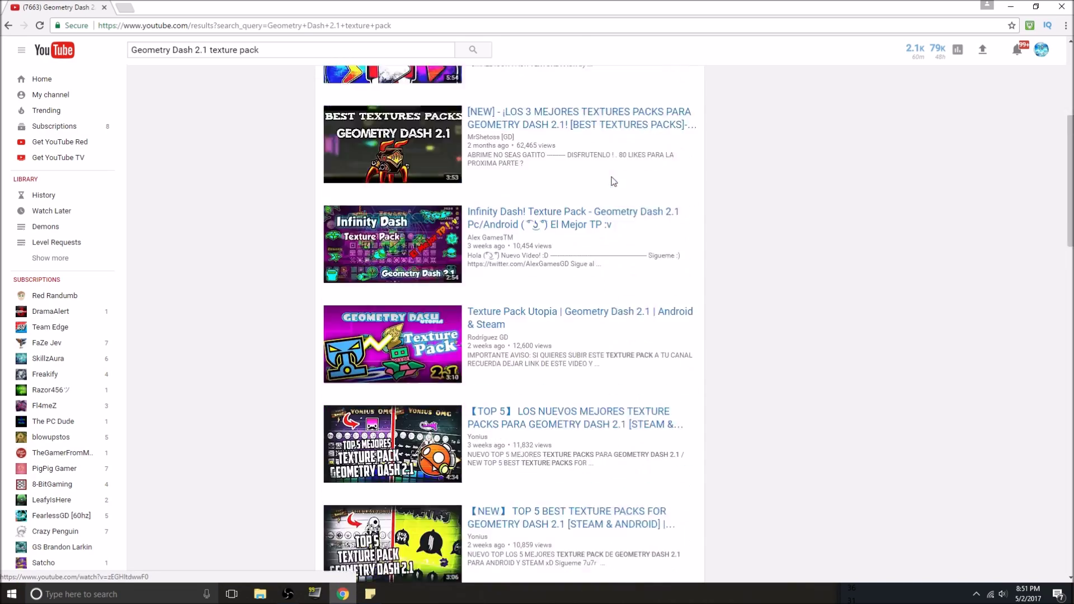
scroll(613, 179, up, 3)
scroll(623, 212, down, 12)
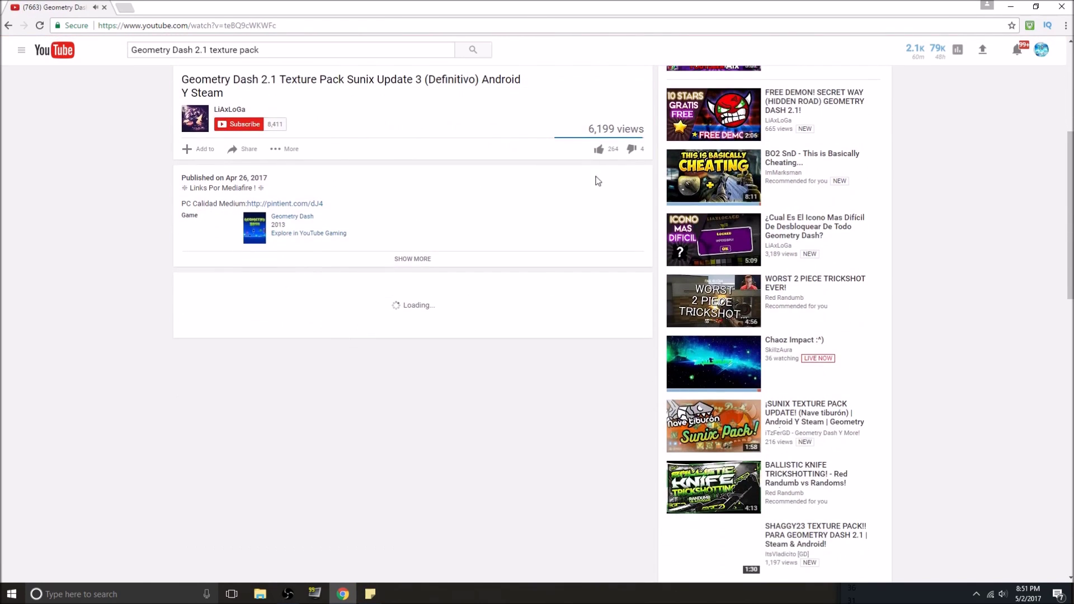
click(403, 266)
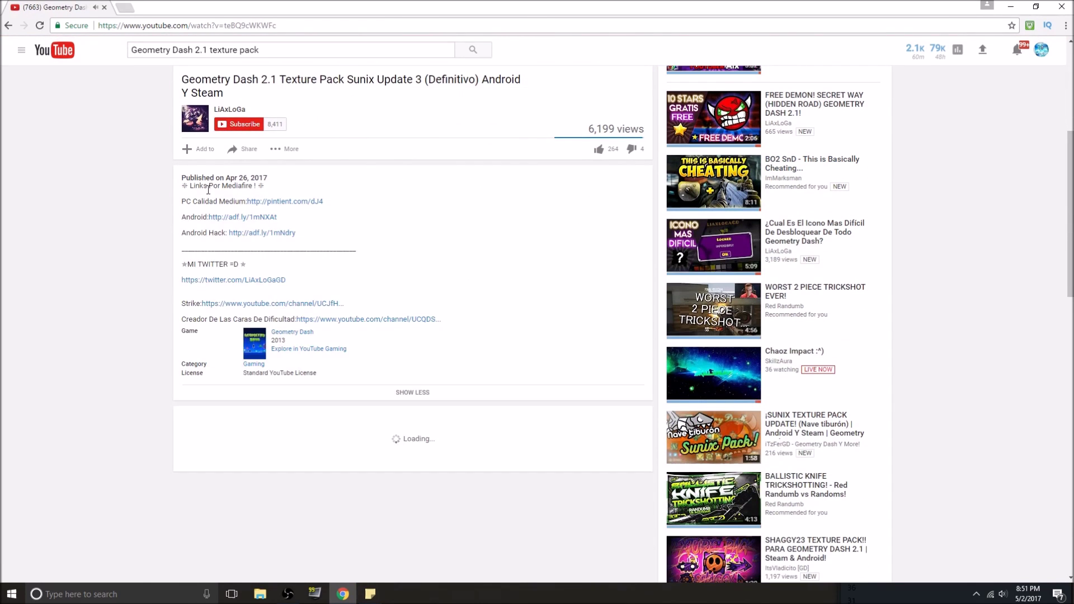
- Translate the video page to English and dismiss the translation notice
right_click(120, 233)
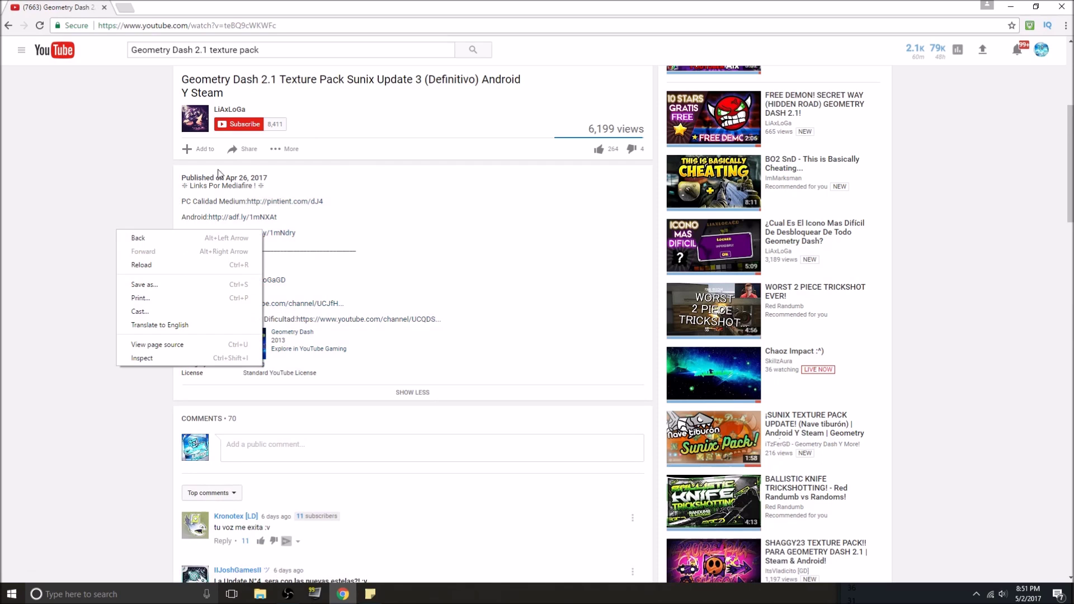
click(96, 200)
right_click(114, 209)
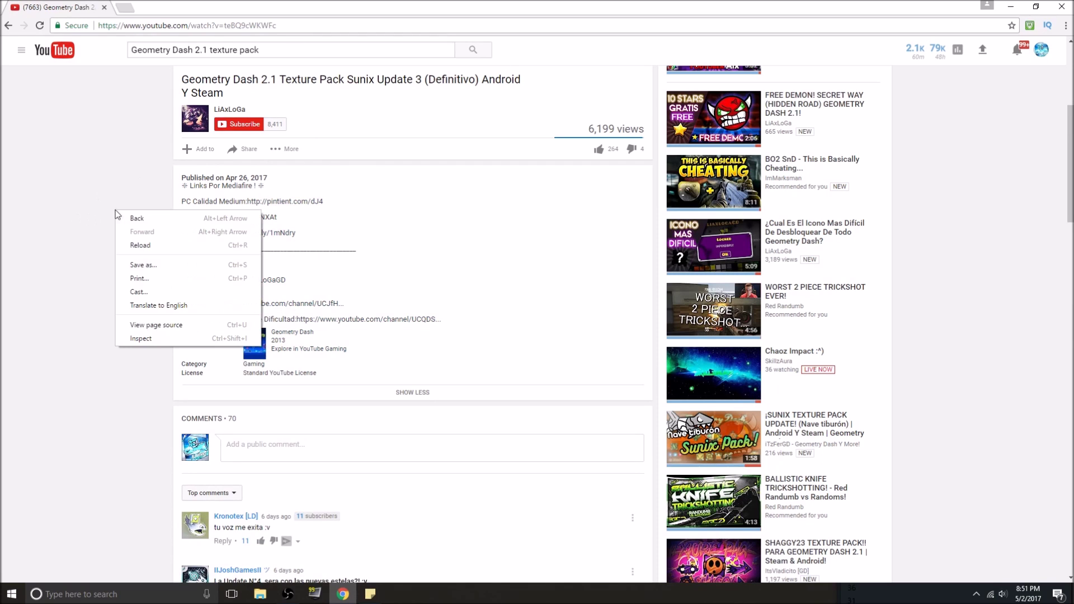
click(144, 304)
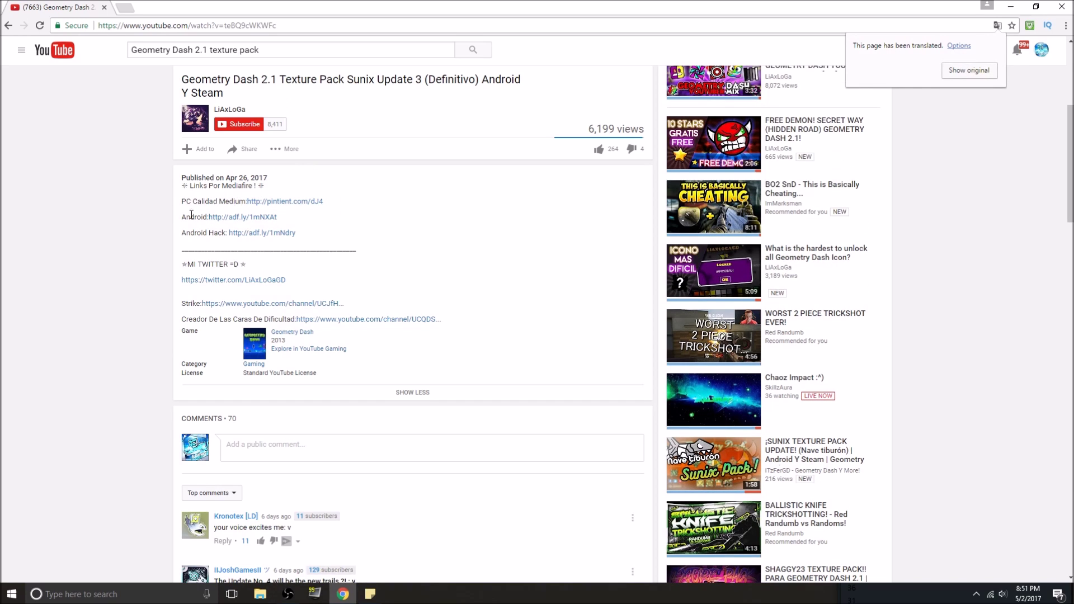
click(62, 224)
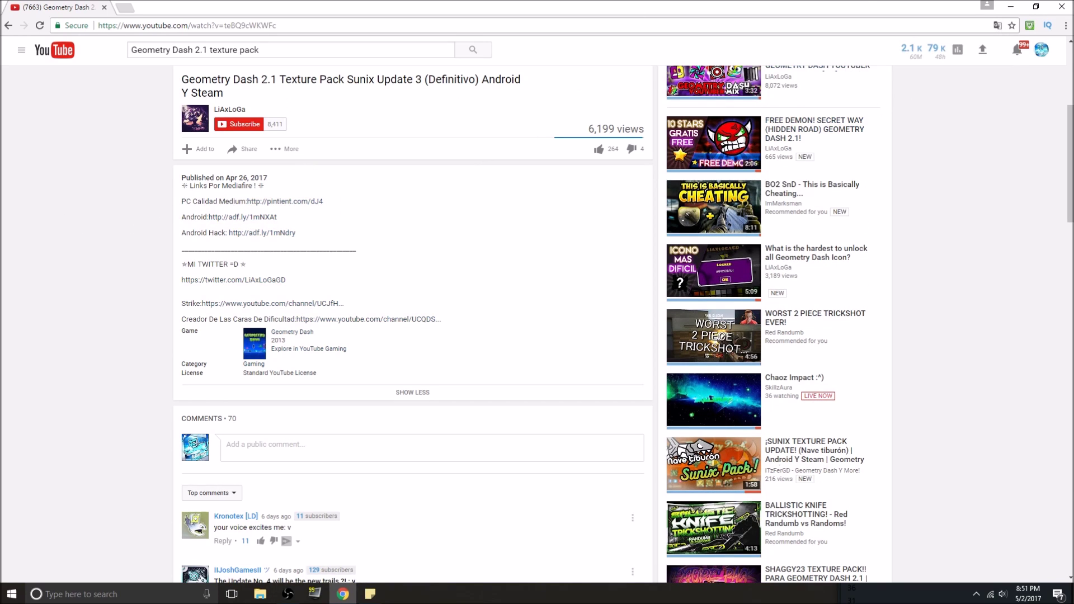
- Follow the description's PC link through the redirect, download the texture pack RAR from MediaFire, and close the pop-up window
right_click(292, 137)
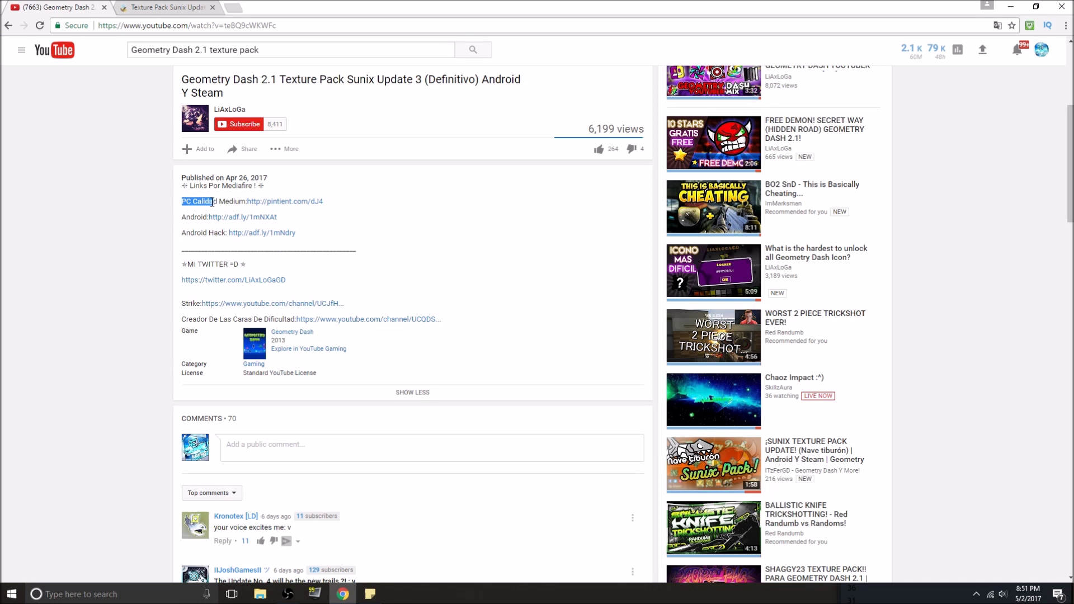
key(ctrl+Tab)
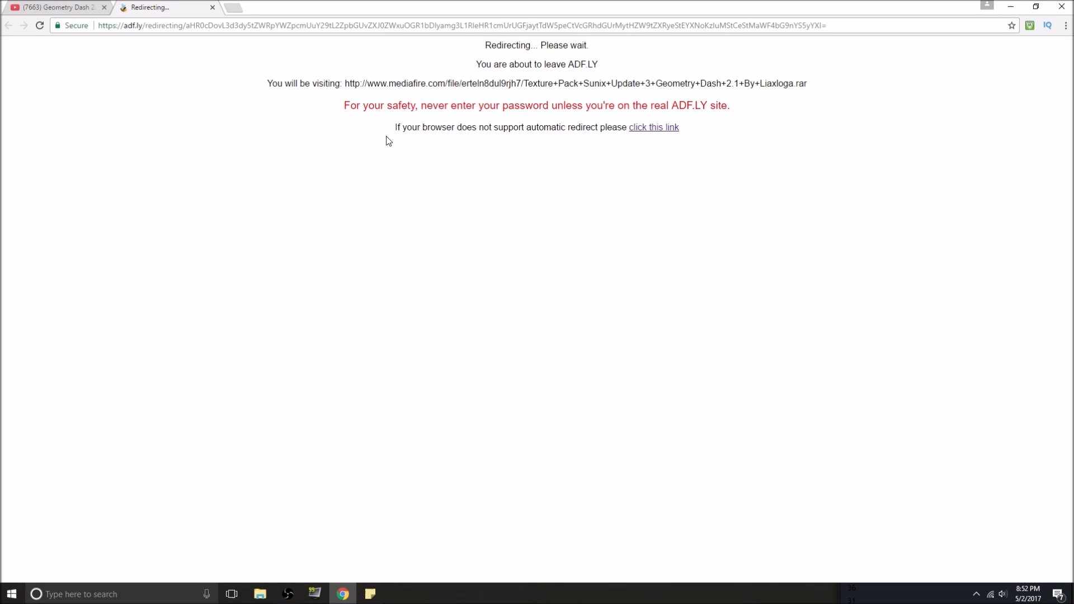
click(656, 130)
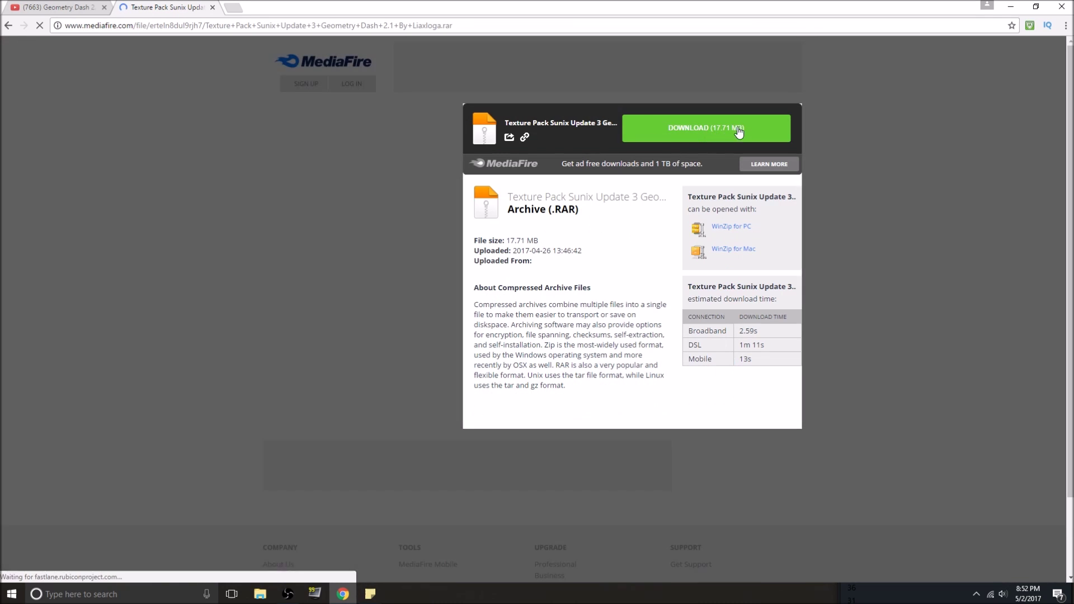
click(738, 131)
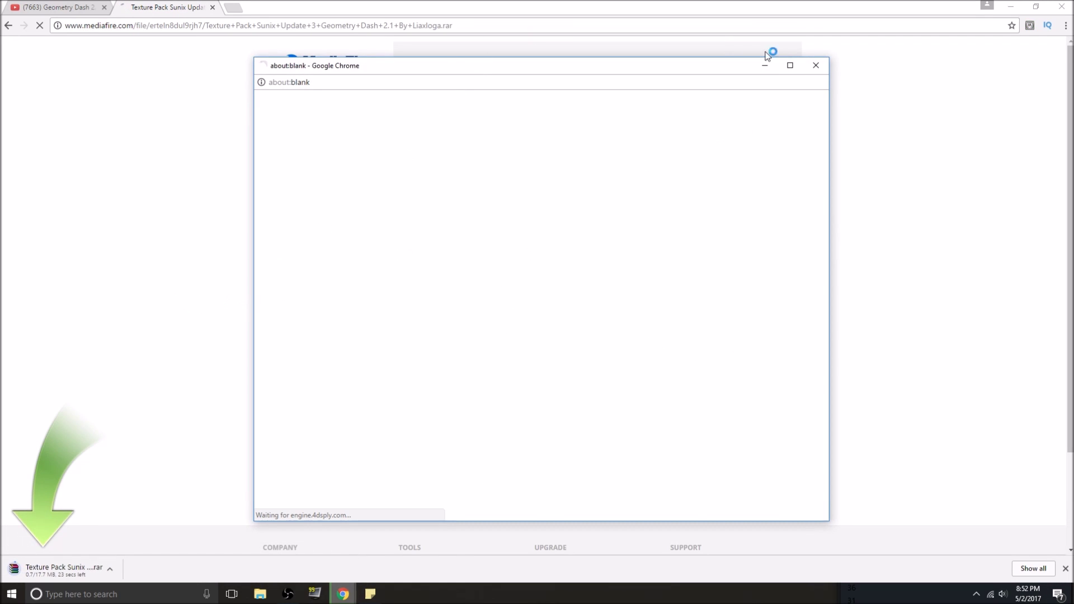
click(817, 67)
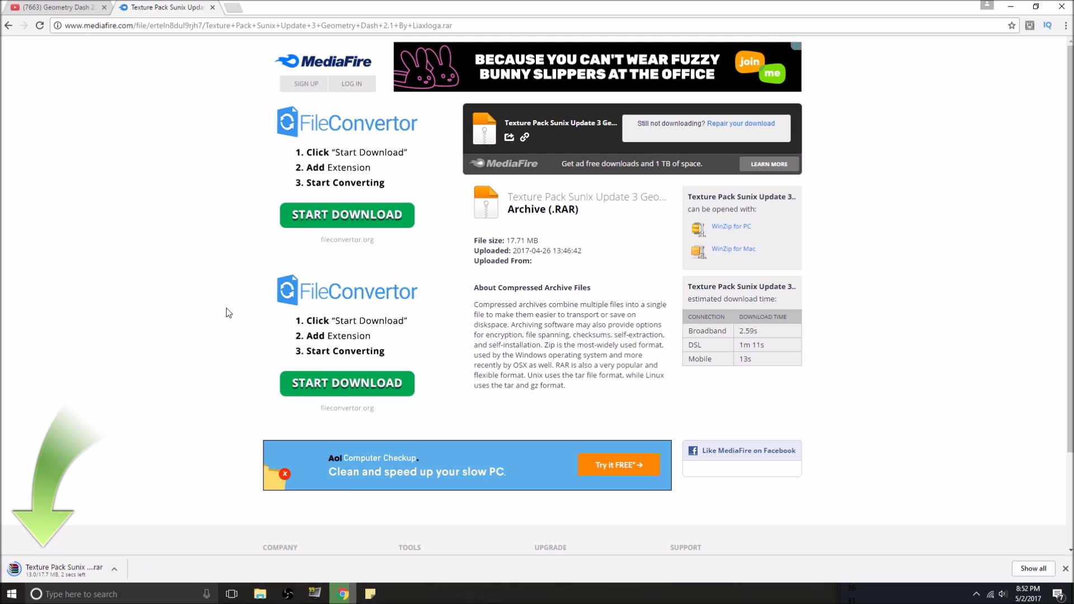
- Search the web for winrar in a separate tab and close that tab
click(238, 8)
text(winriar)
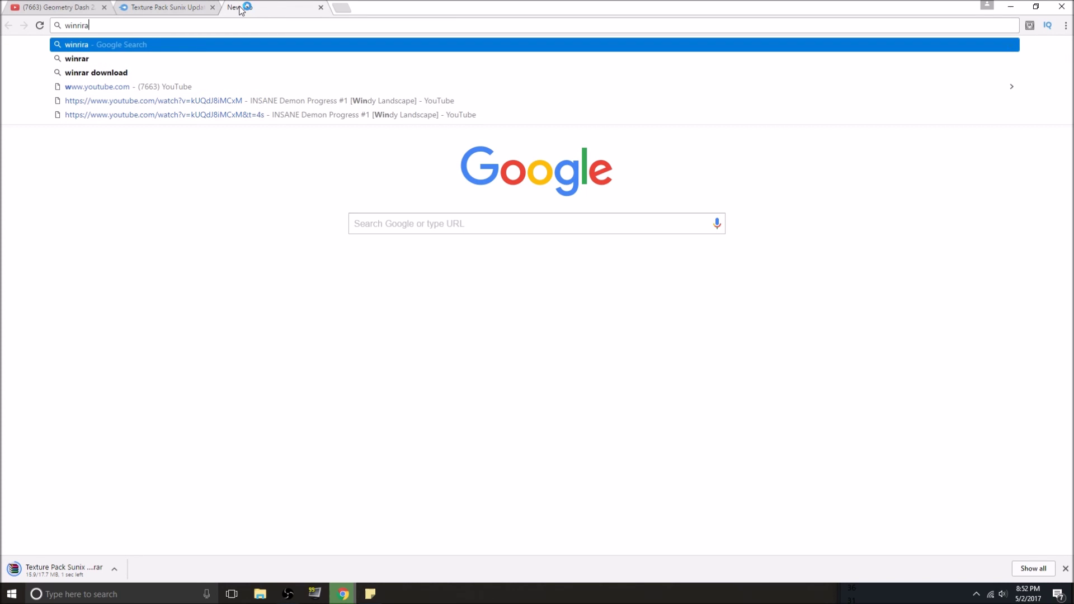
key(BackSpace)
key(BackSpace)
key(BackSpace)
text(ar)
key(Return)
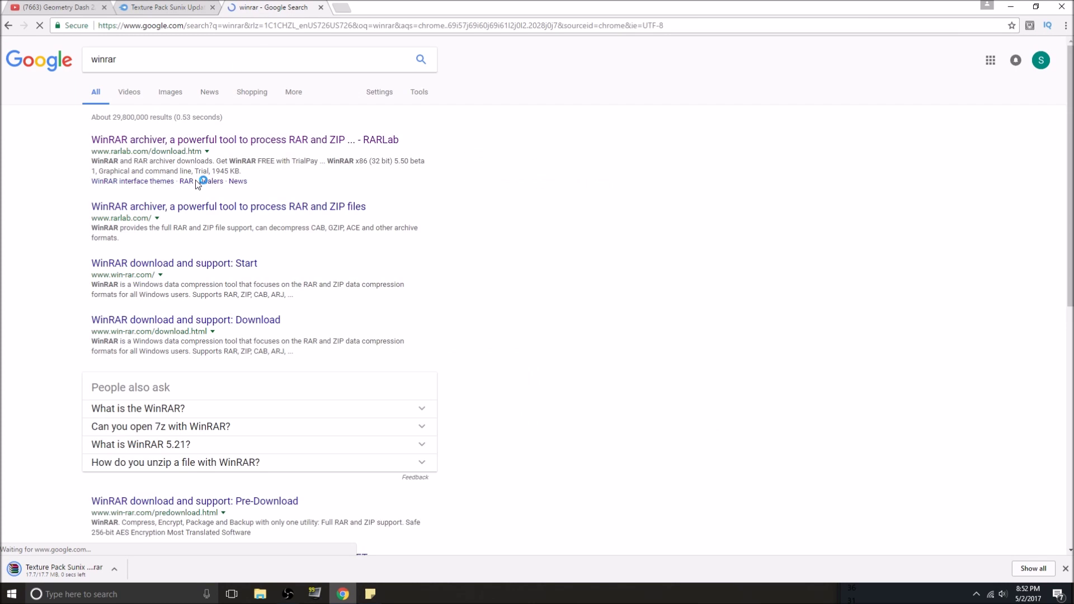
click(321, 7)
- Show the downloaded texture pack archive in its folder
click(113, 571)
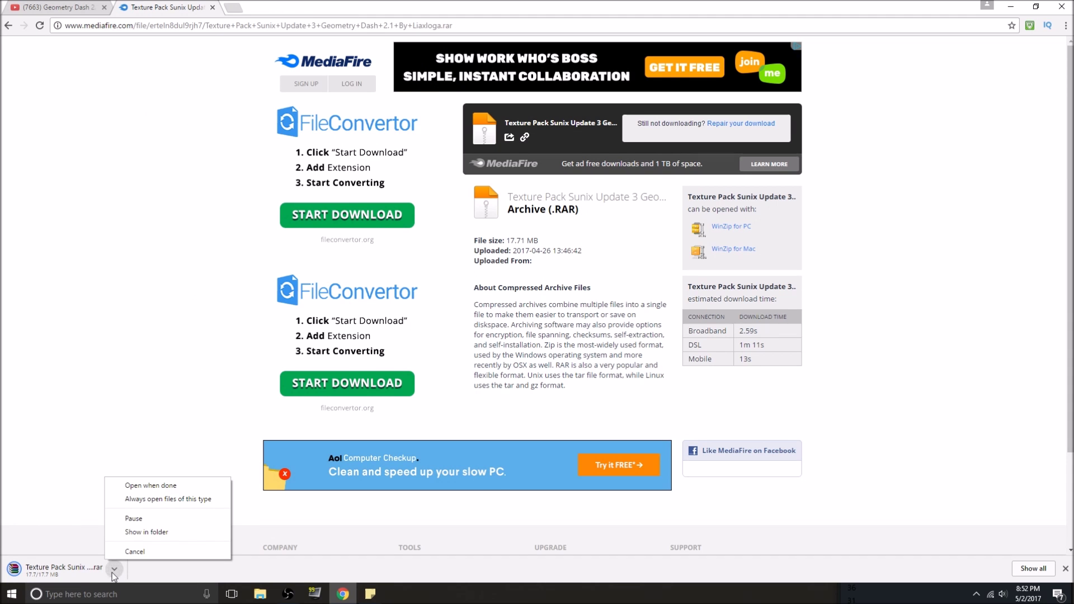
click(84, 482)
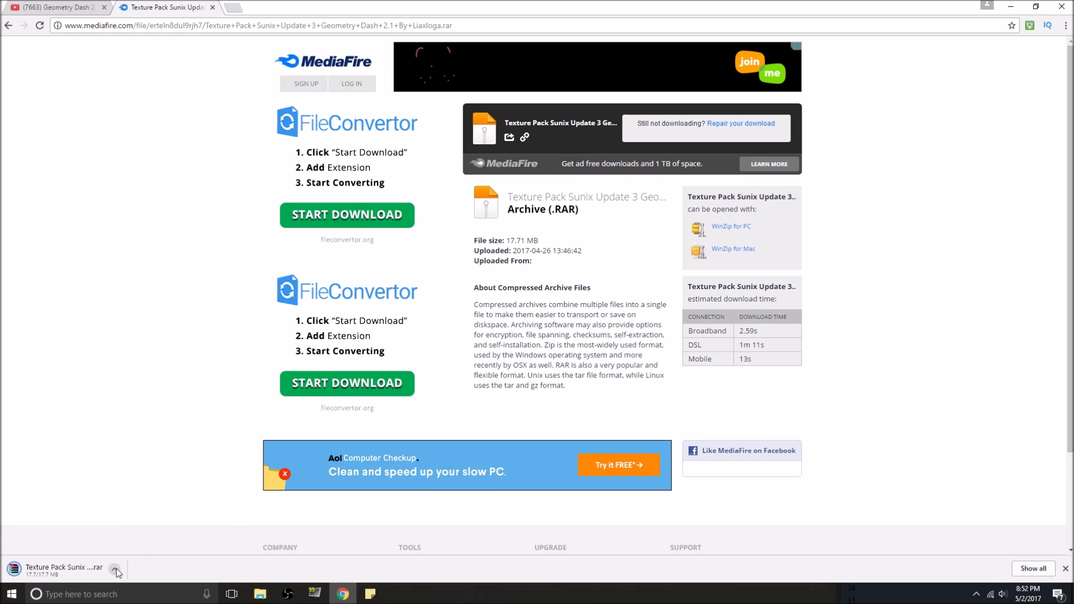
click(115, 569)
click(137, 533)
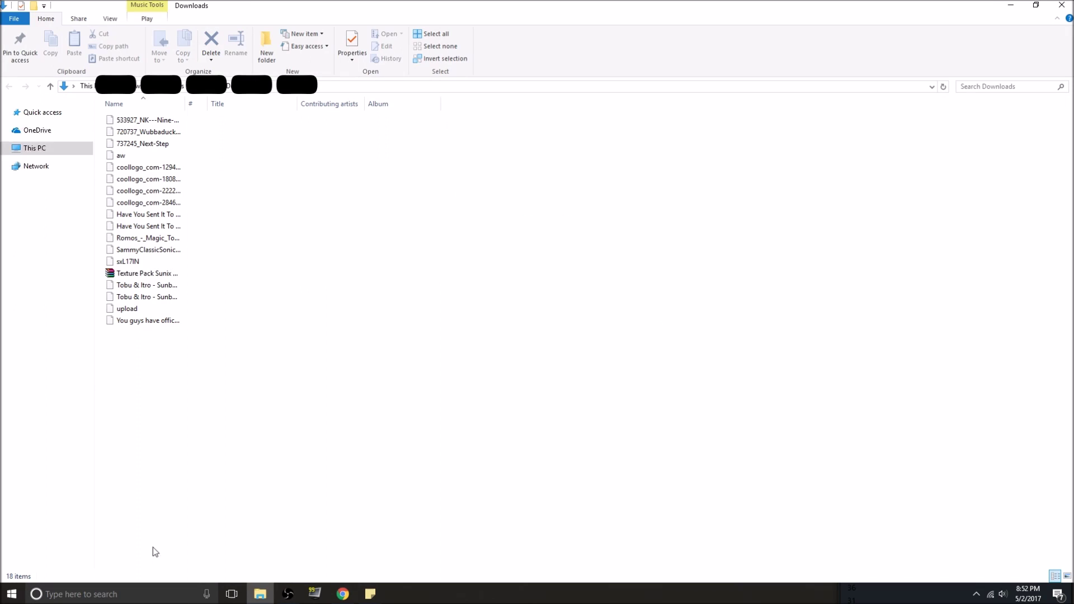
right_click(330, 589)
click(328, 580)
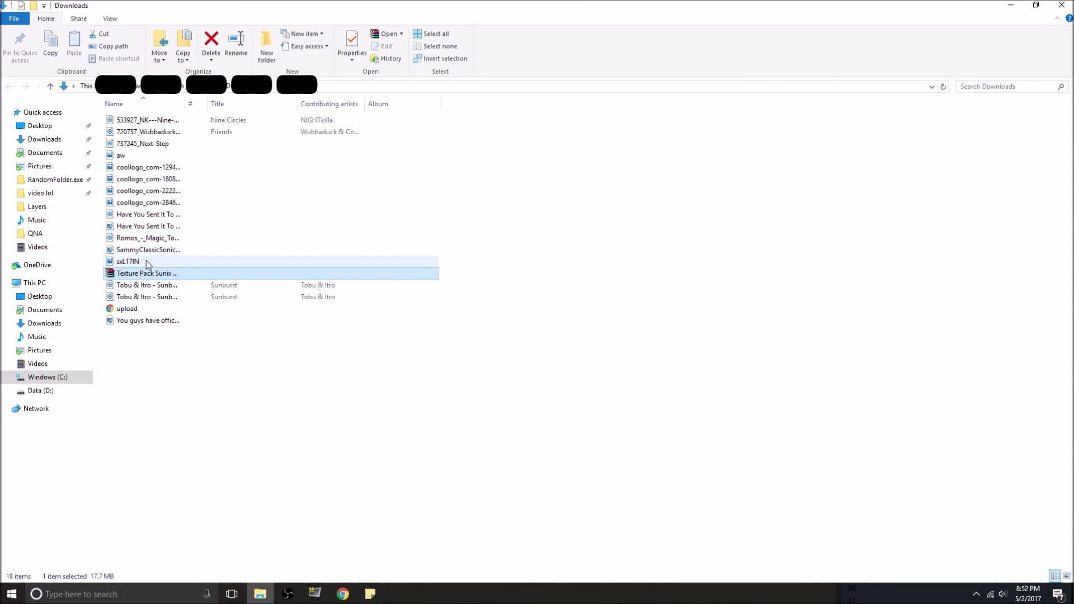
- Extract the downloaded Texture Pack Sunix archive directly into the Downloads folder
click(156, 285)
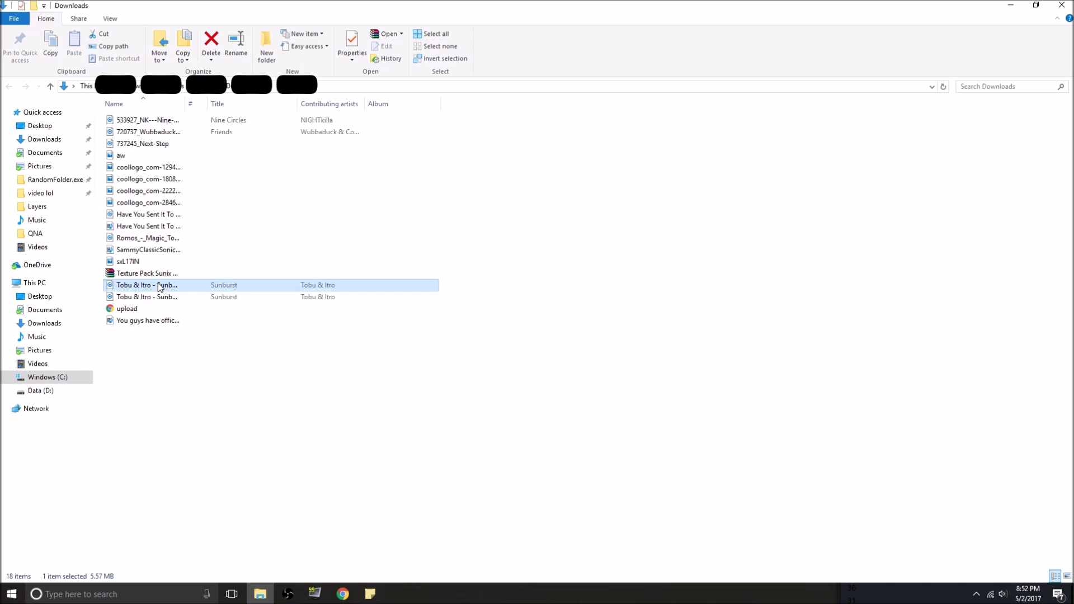
key(Up)
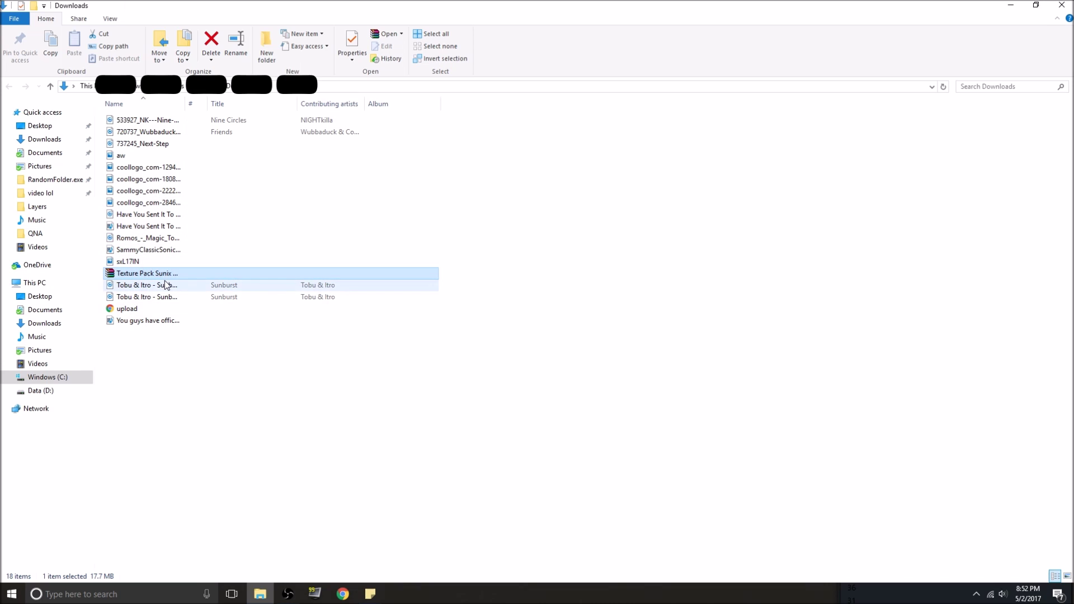
click(172, 286)
click(172, 276)
right_click(172, 277)
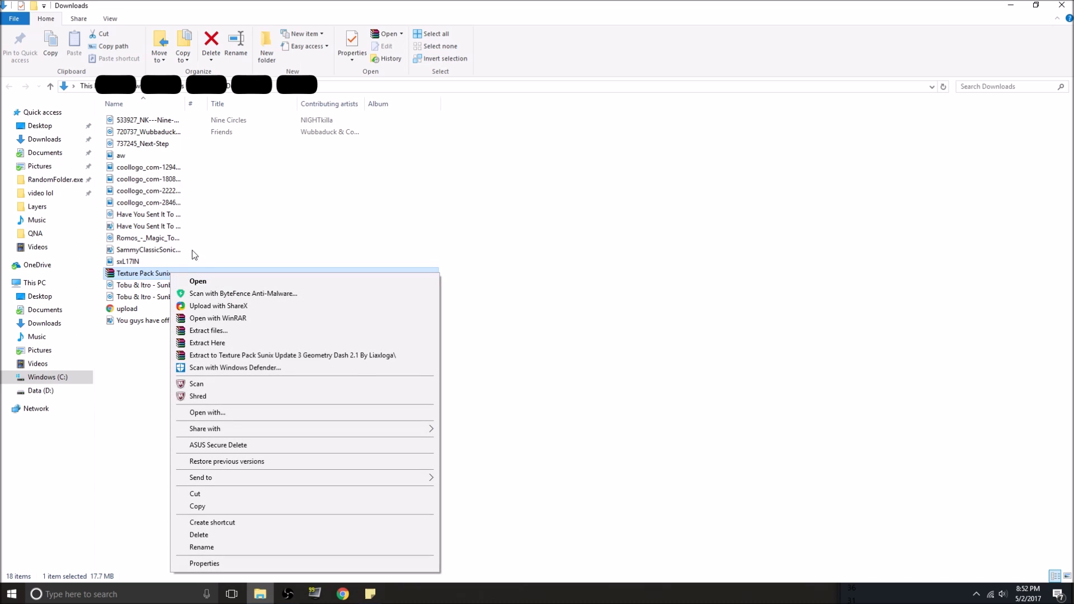
click(230, 343)
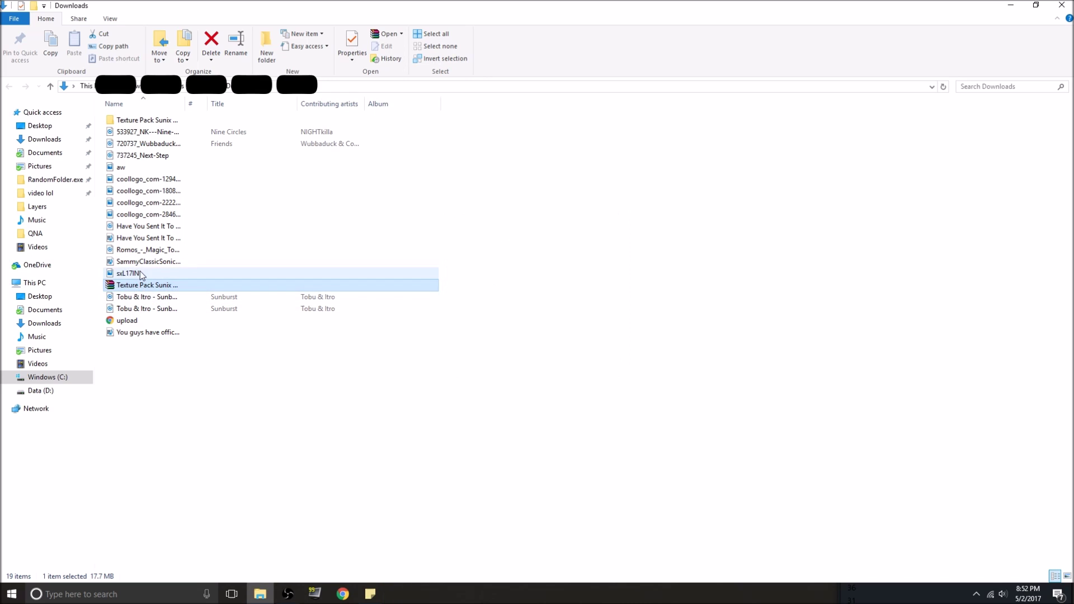
- Look through the files in the extracted texture pack folder and copy the whole folder from Downloads
click(140, 122)
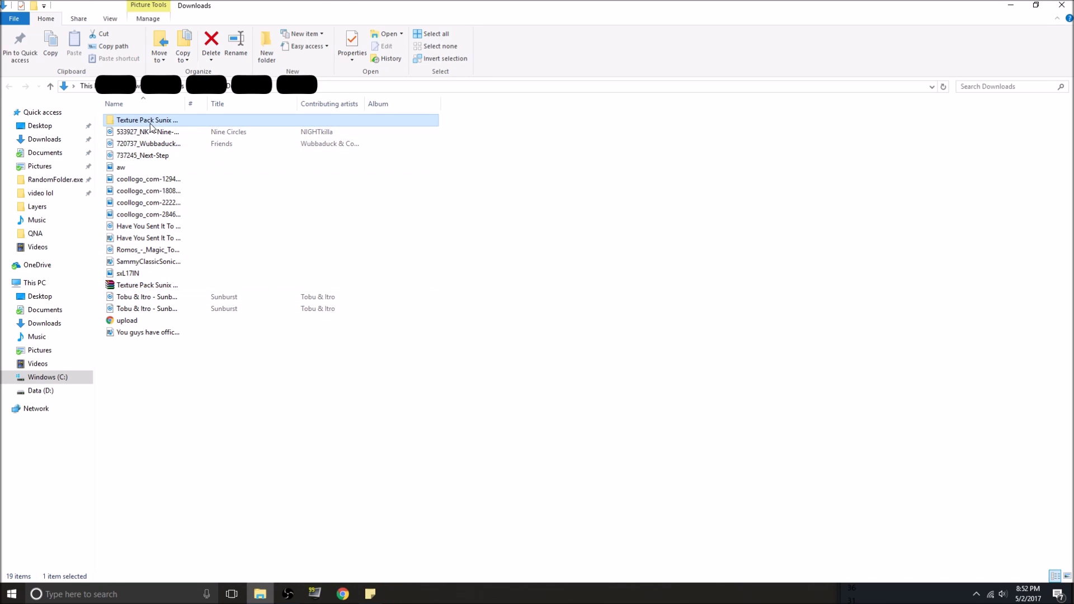
double_click(150, 122)
drag(125, 315, 699, 256)
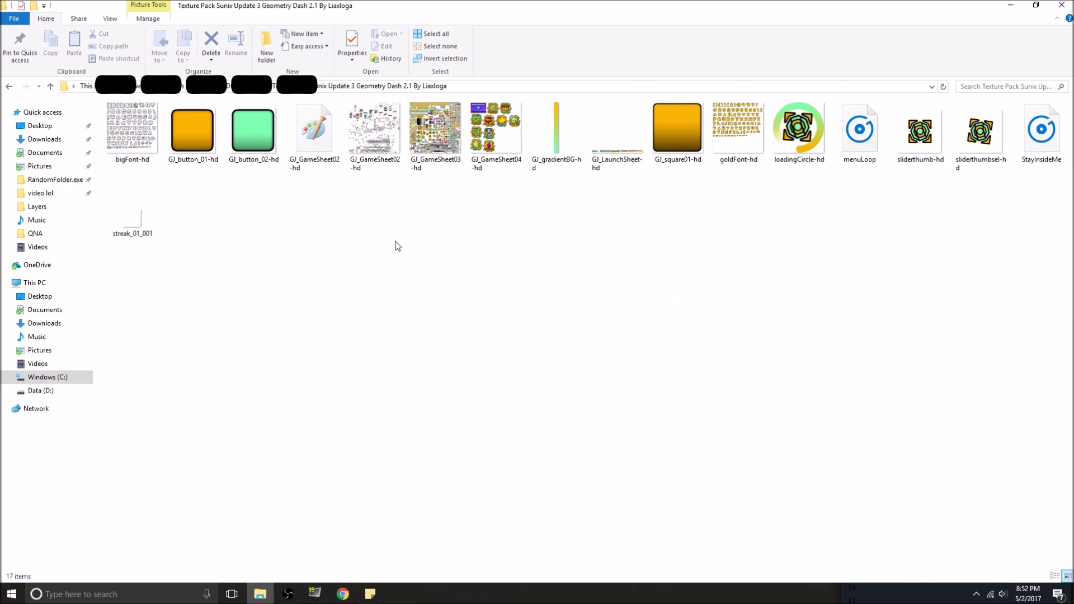
click(8, 86)
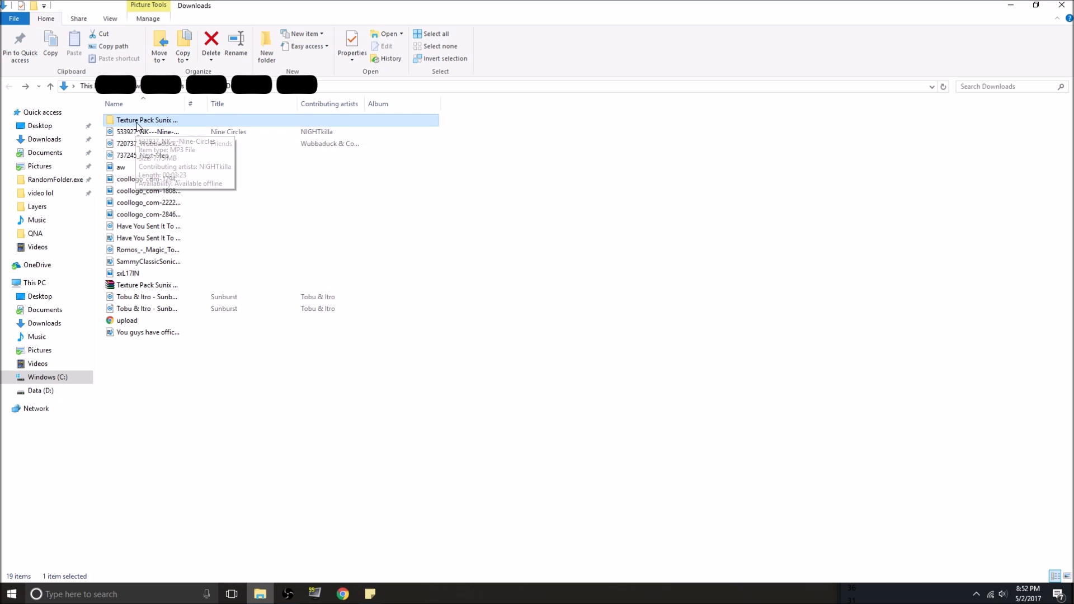
right_click(138, 120)
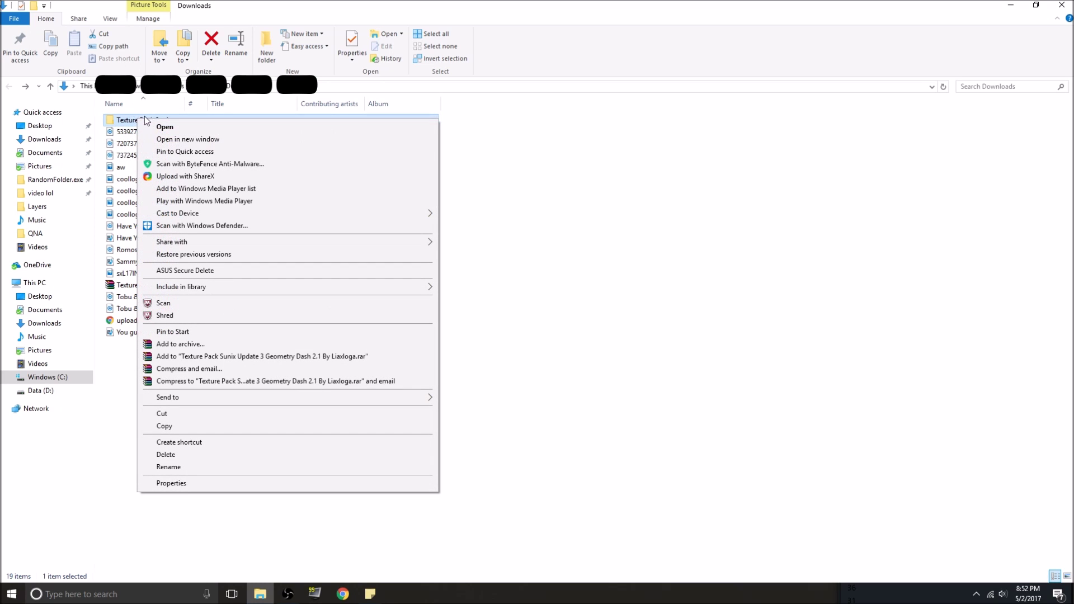
click(179, 429)
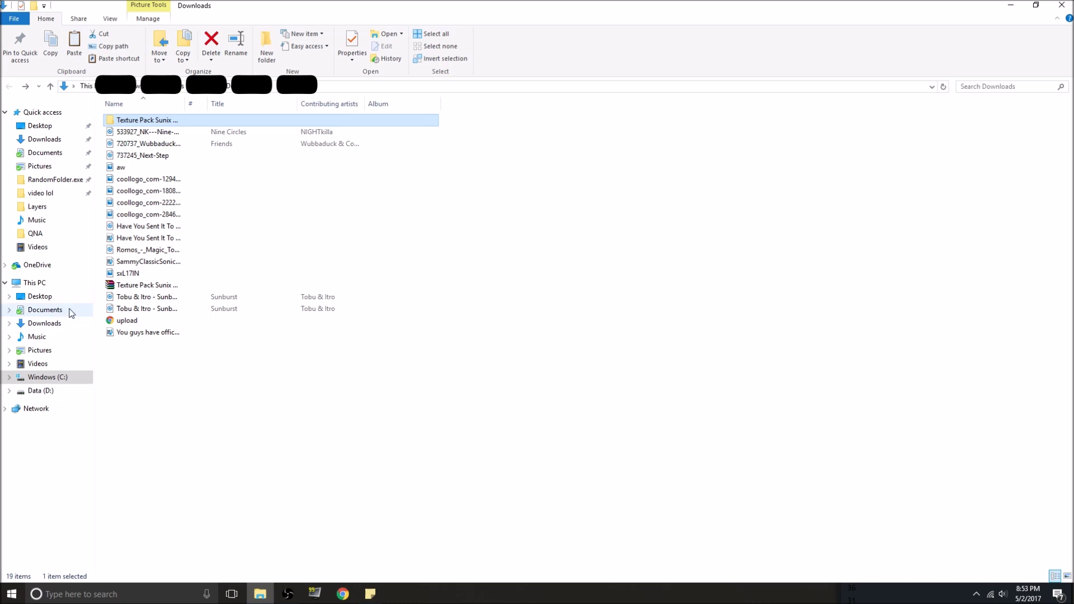
- Clear the open windows from the desktop, switch to Steam and show the games library
click(1010, 5)
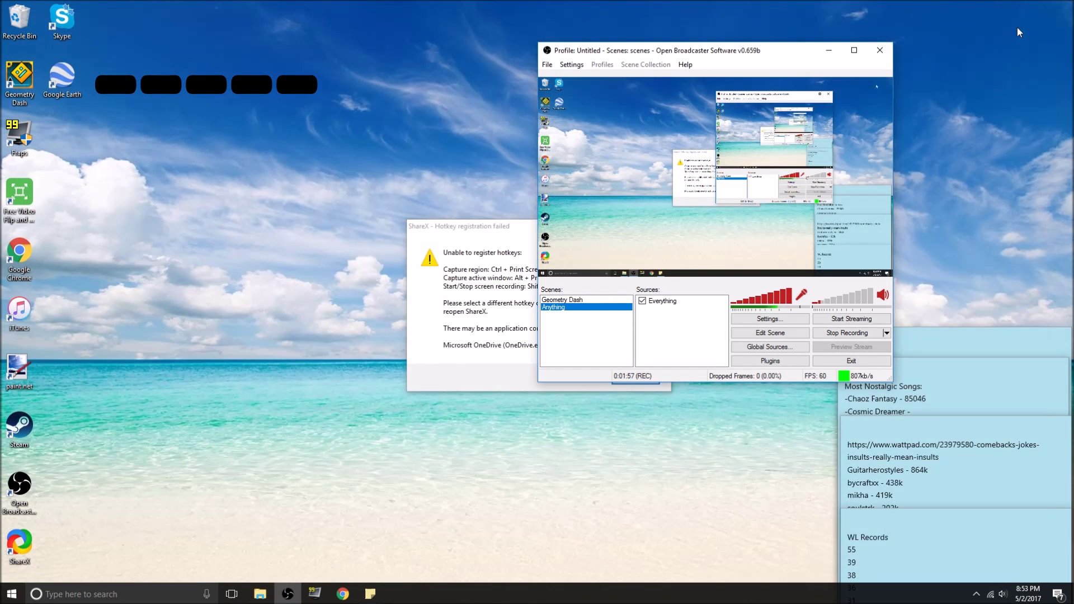
click(829, 50)
click(663, 226)
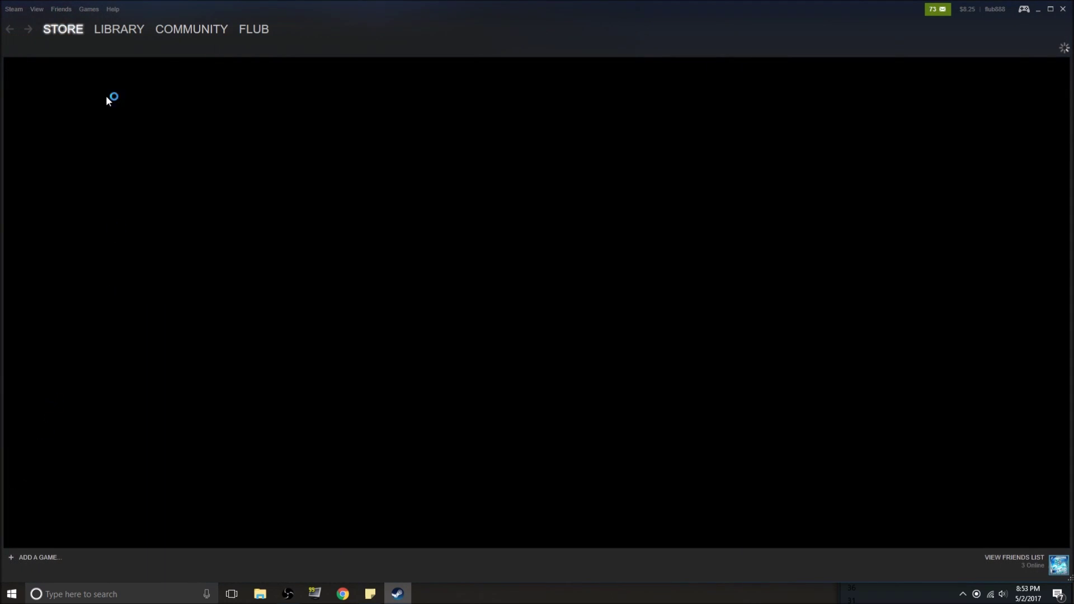
click(89, 8)
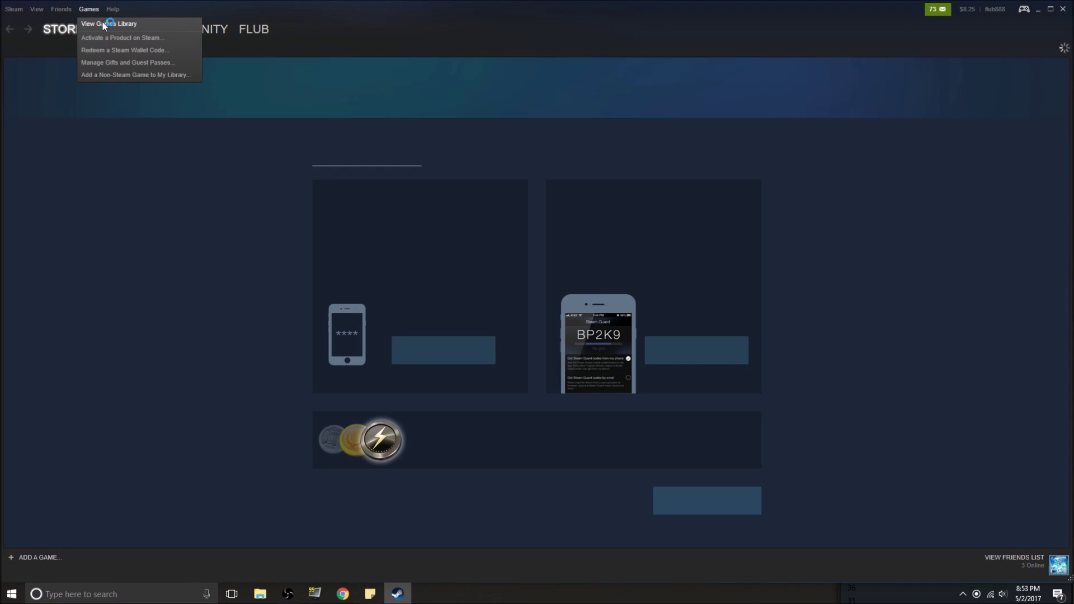
click(101, 23)
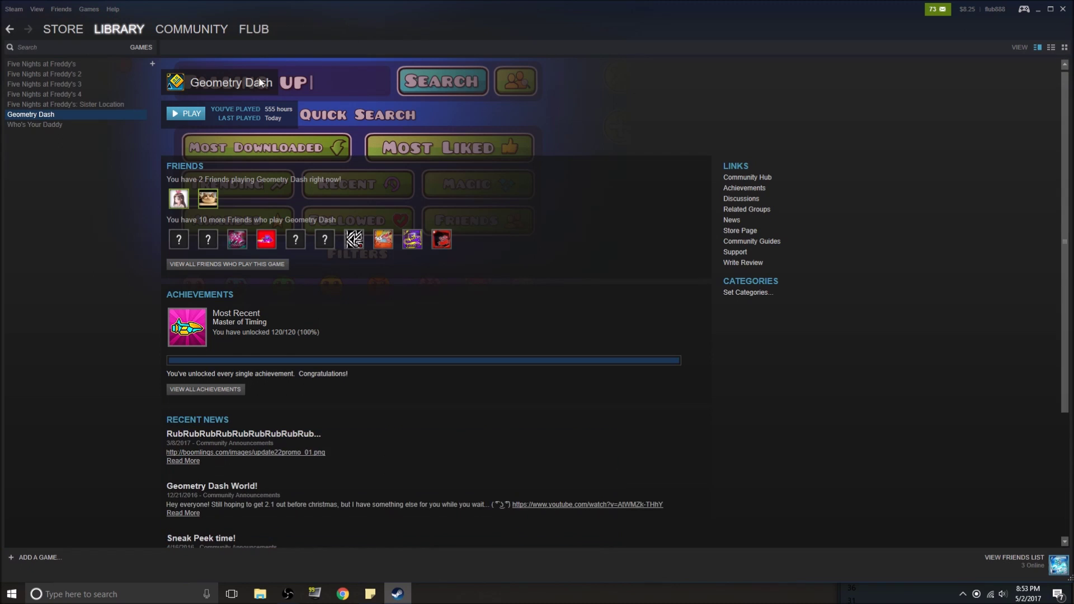
- Browse Geometry Dash's local files from its properties and check inside the Resources folder, returning to the Geometry Dash folder
right_click(83, 114)
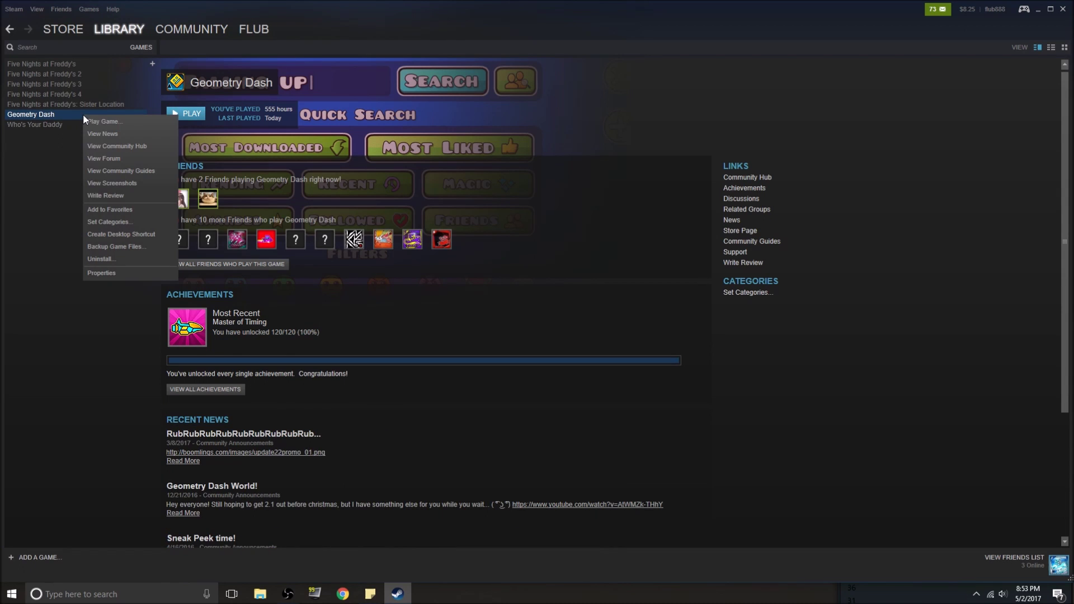
click(102, 273)
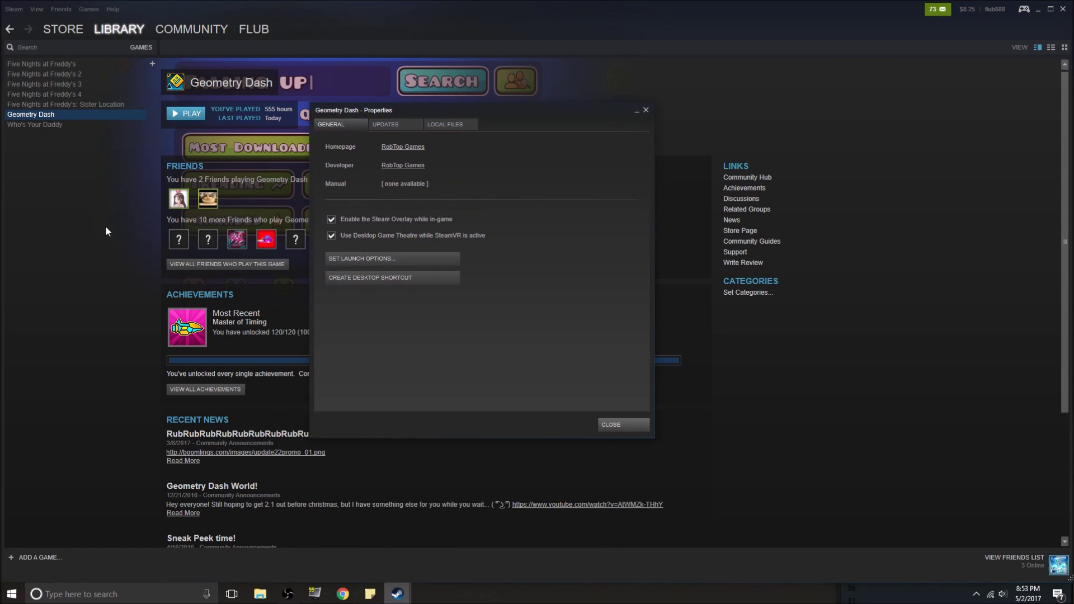
click(447, 126)
click(428, 167)
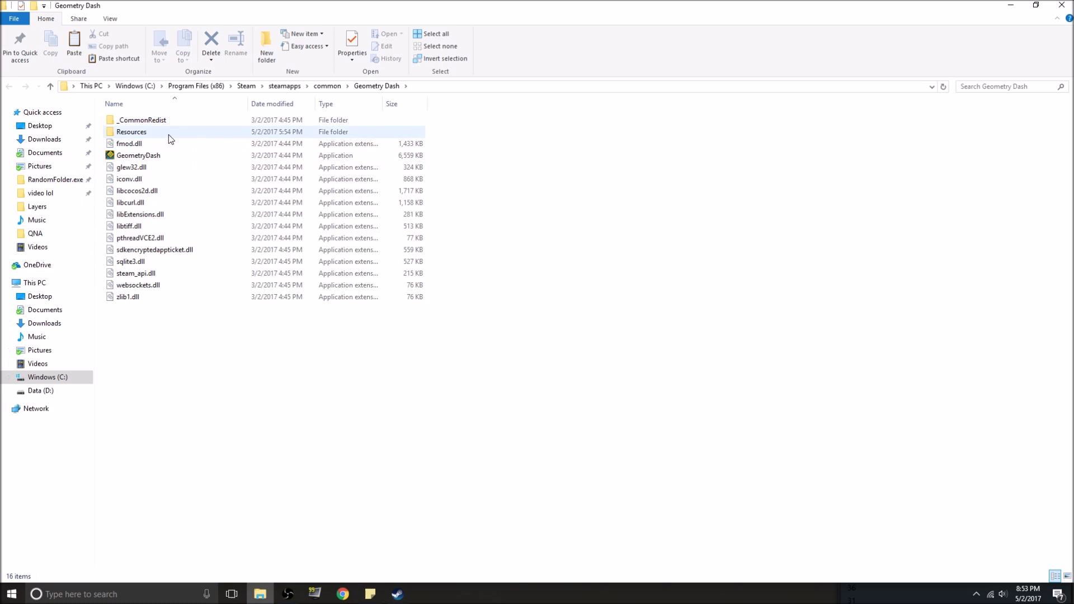
double_click(170, 132)
click(9, 85)
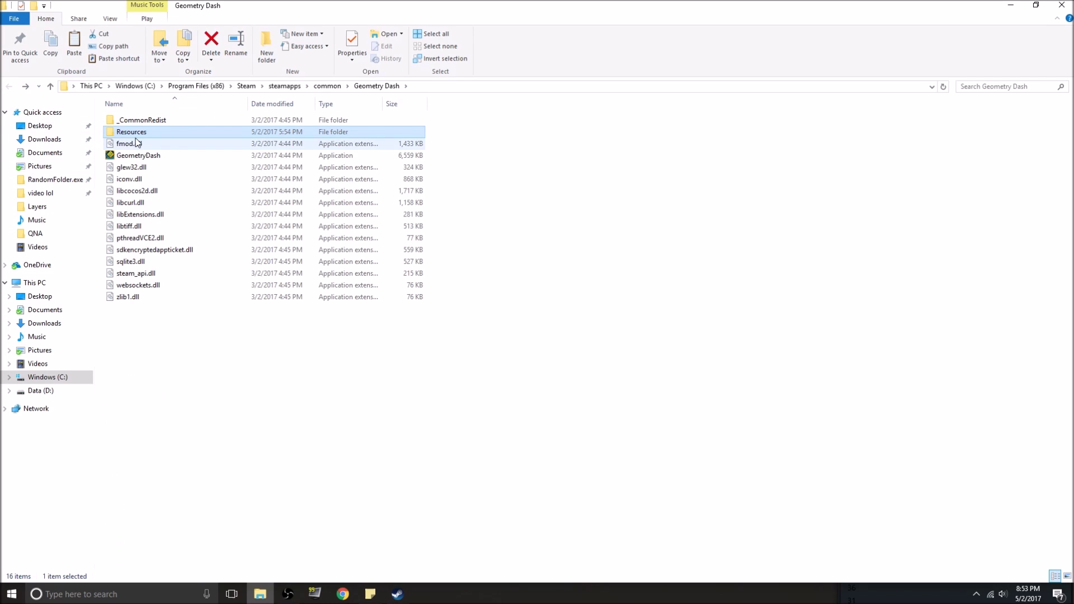
double_click(137, 134)
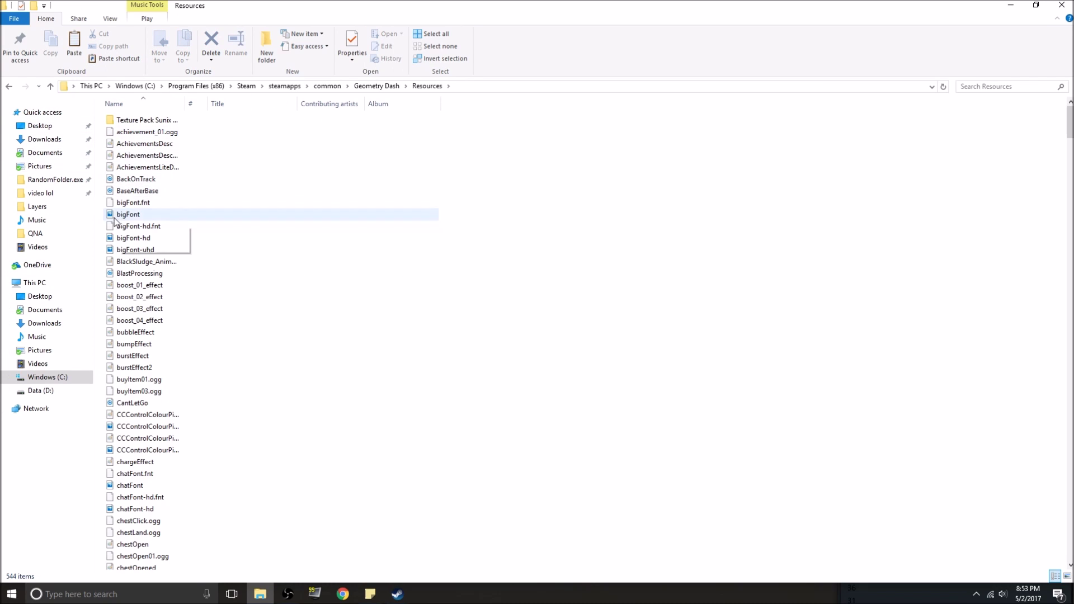
scroll(411, 284, down, 6)
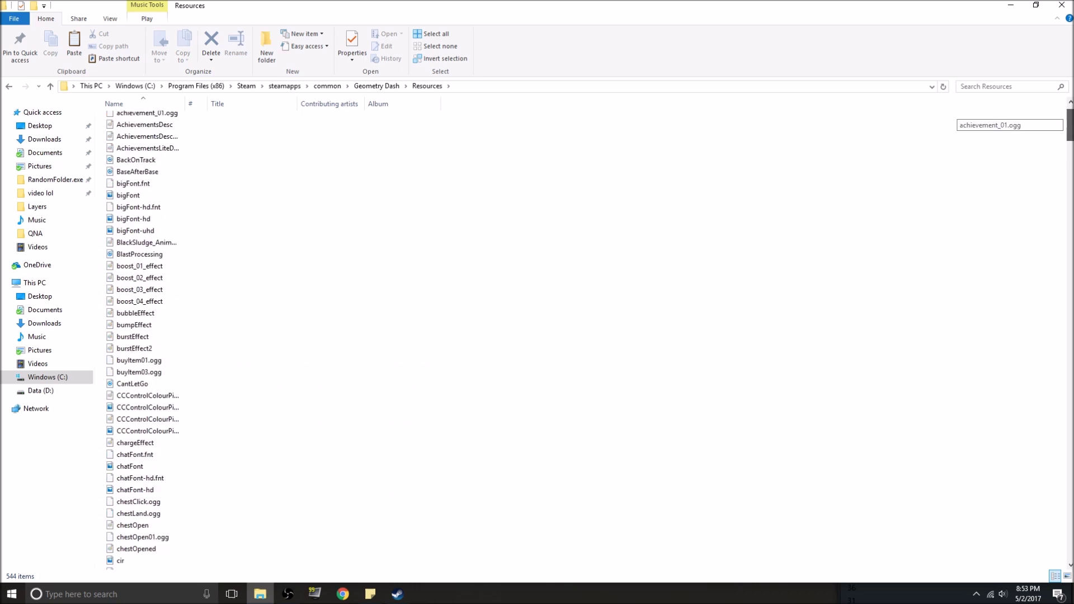
text(cir)
scroll(311, 96, up, 12)
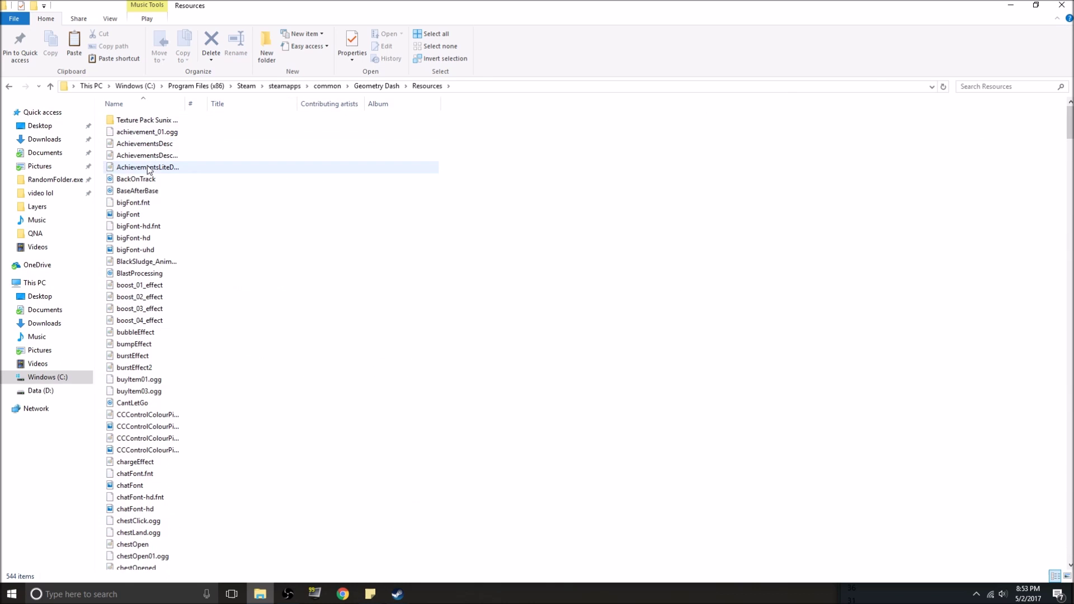
right_click(104, 184)
click(129, 257)
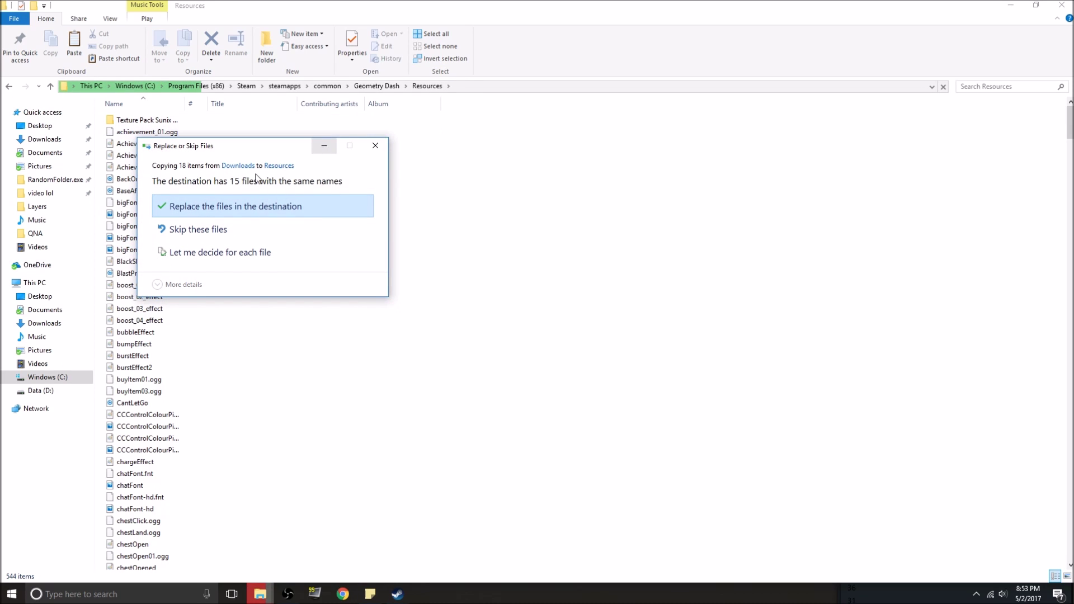
click(375, 146)
right_click(99, 175)
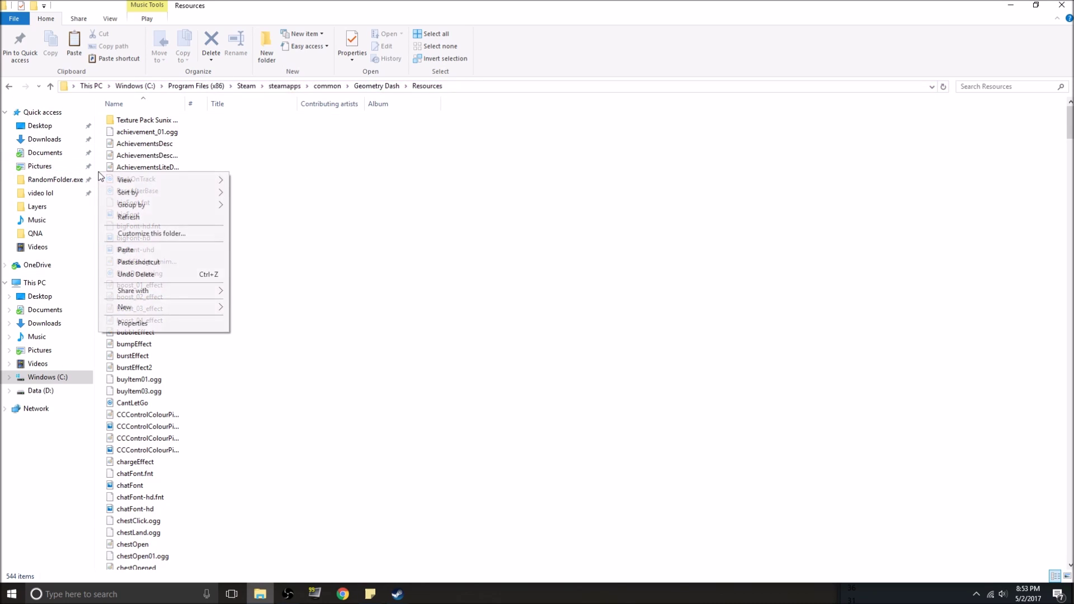
click(133, 250)
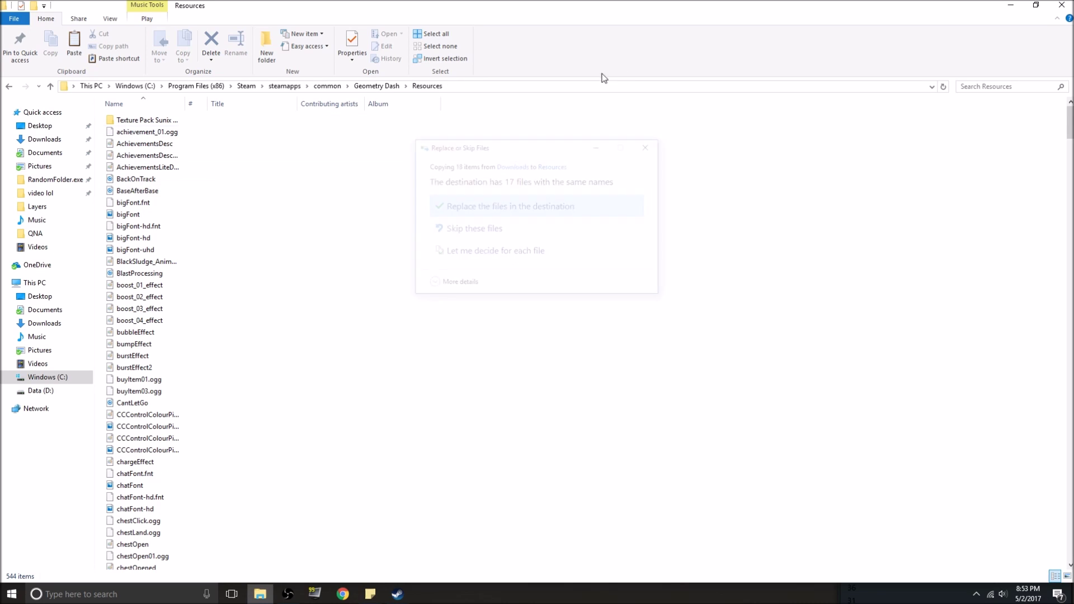
click(9, 88)
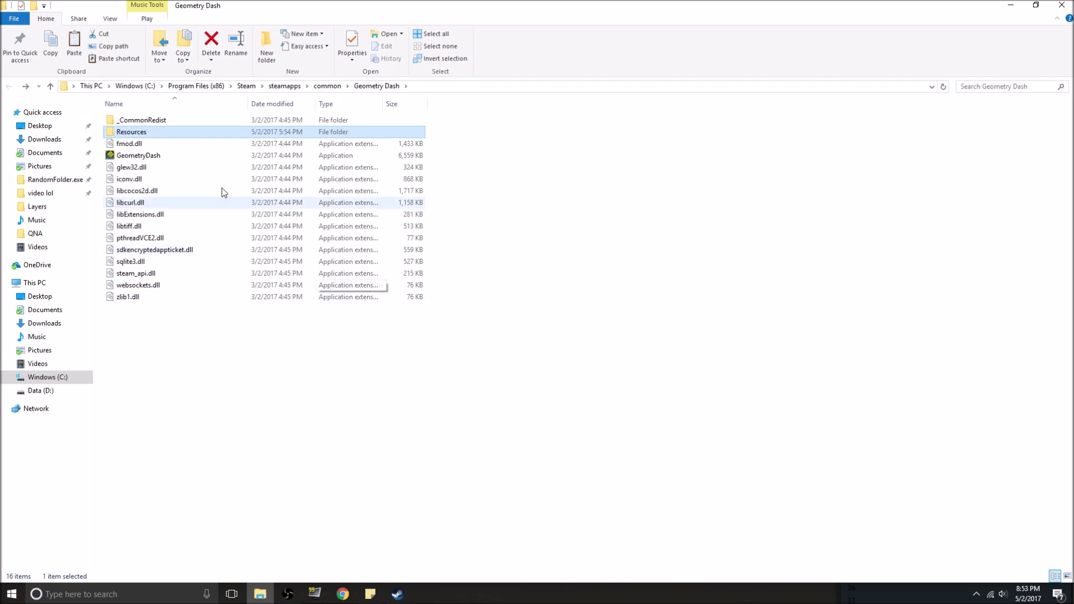
- Paste the copied texture pack folder directly into the main Geometry Dash folder
click(166, 143)
click(168, 132)
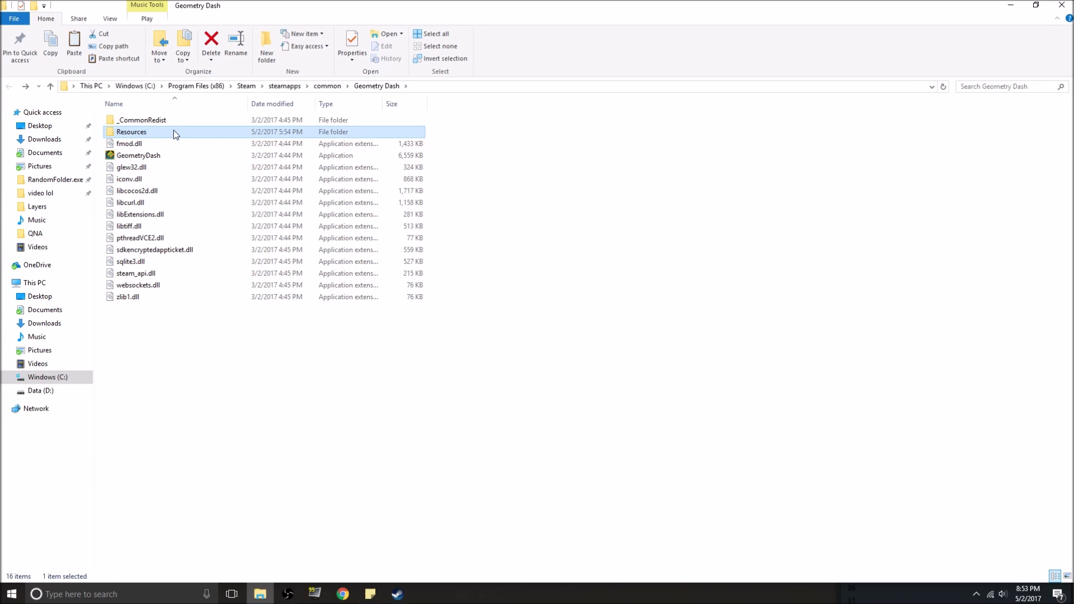
right_click(187, 133)
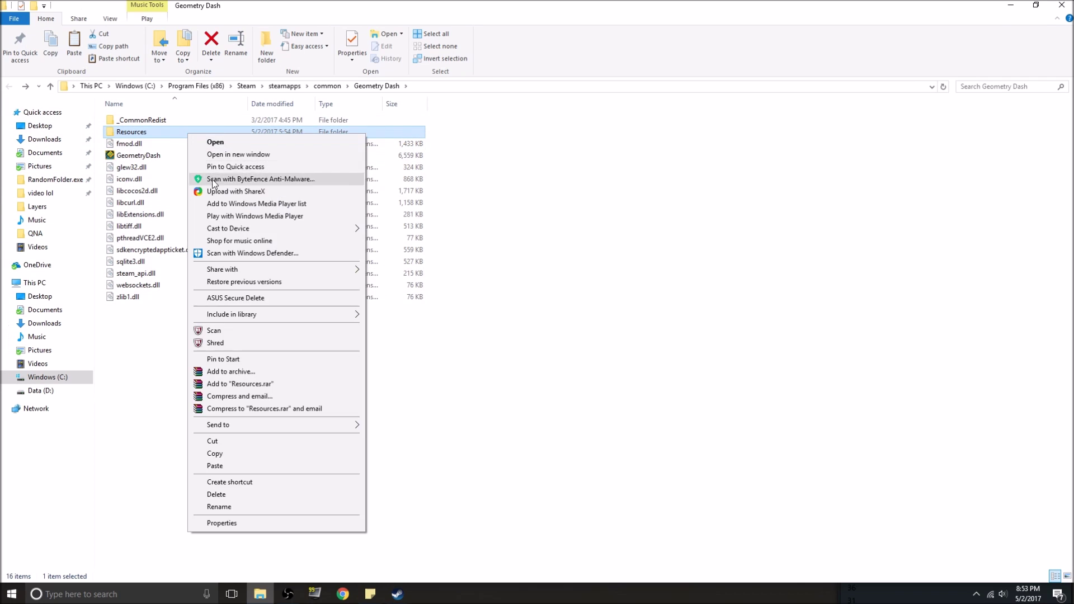
click(108, 374)
right_click(164, 368)
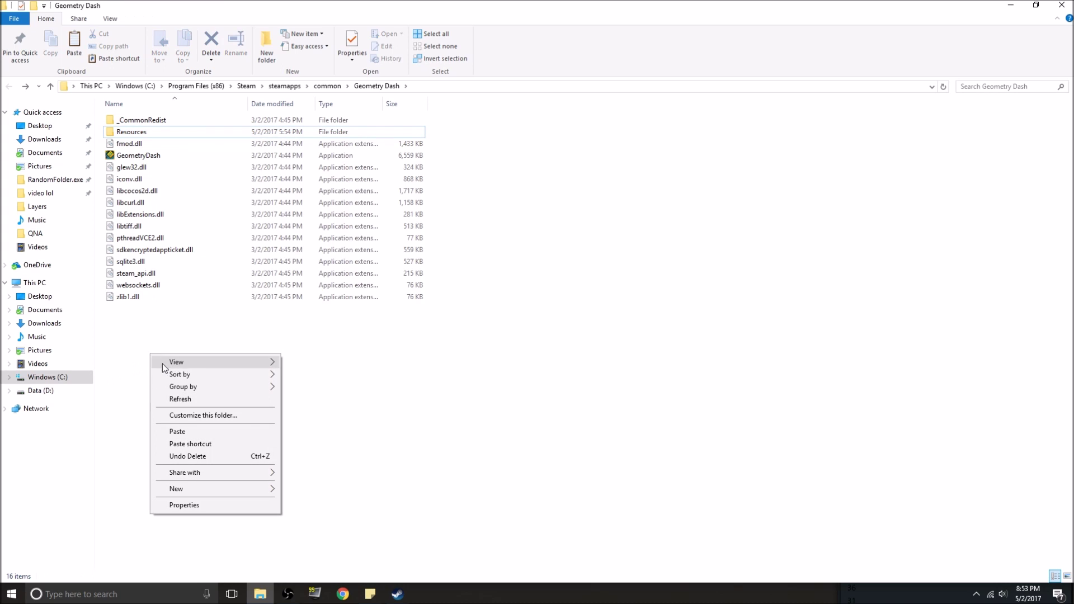
click(178, 432)
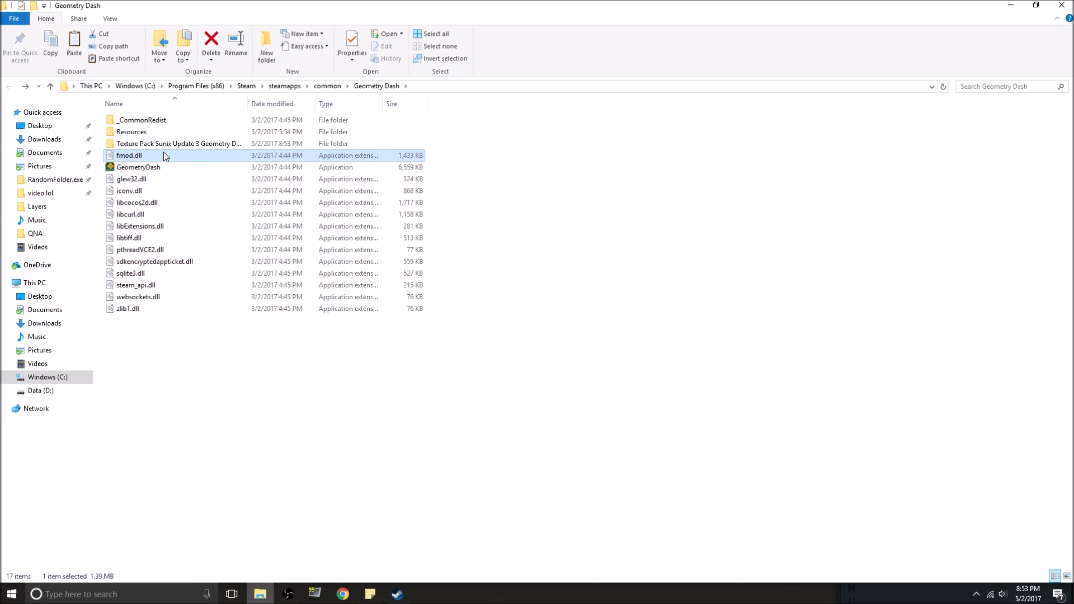
- Back up the game's Resources folder by pasting a copy of it into the same Geometry Dash folder
click(166, 132)
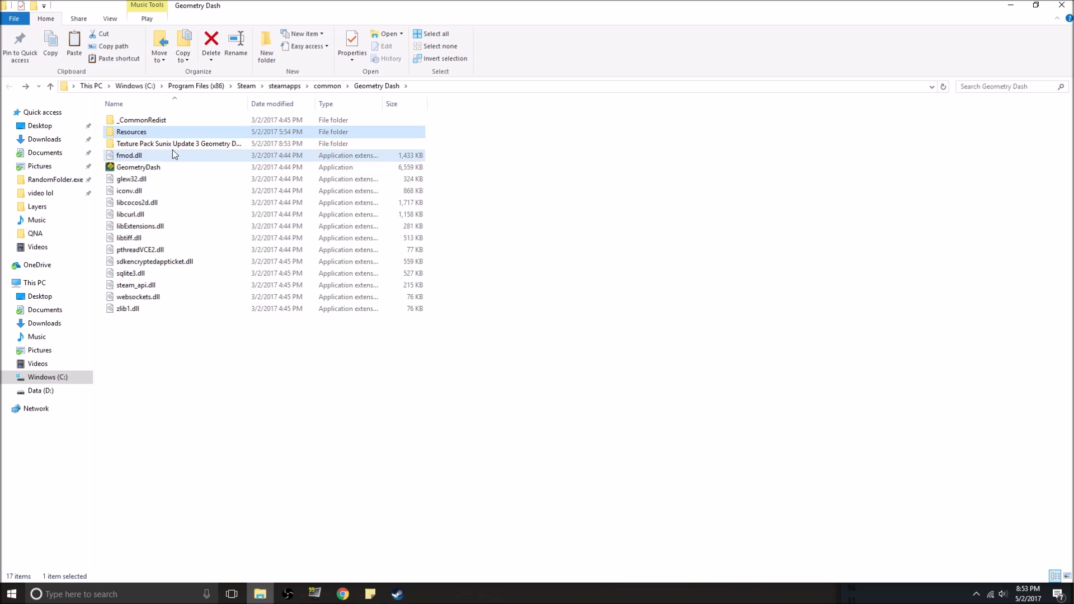
right_click(174, 131)
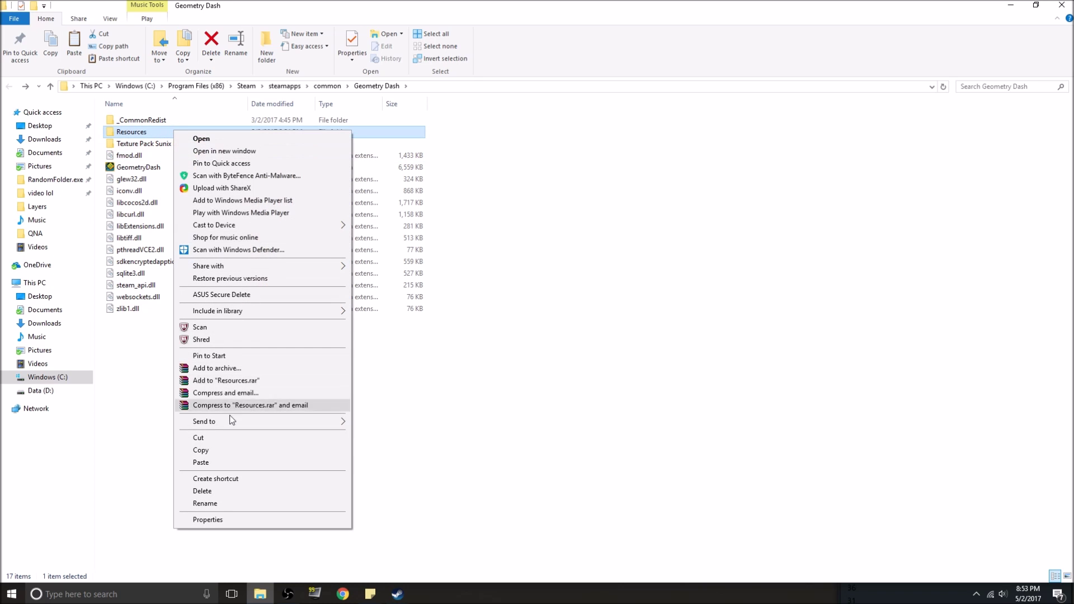
click(225, 450)
right_click(217, 374)
click(244, 451)
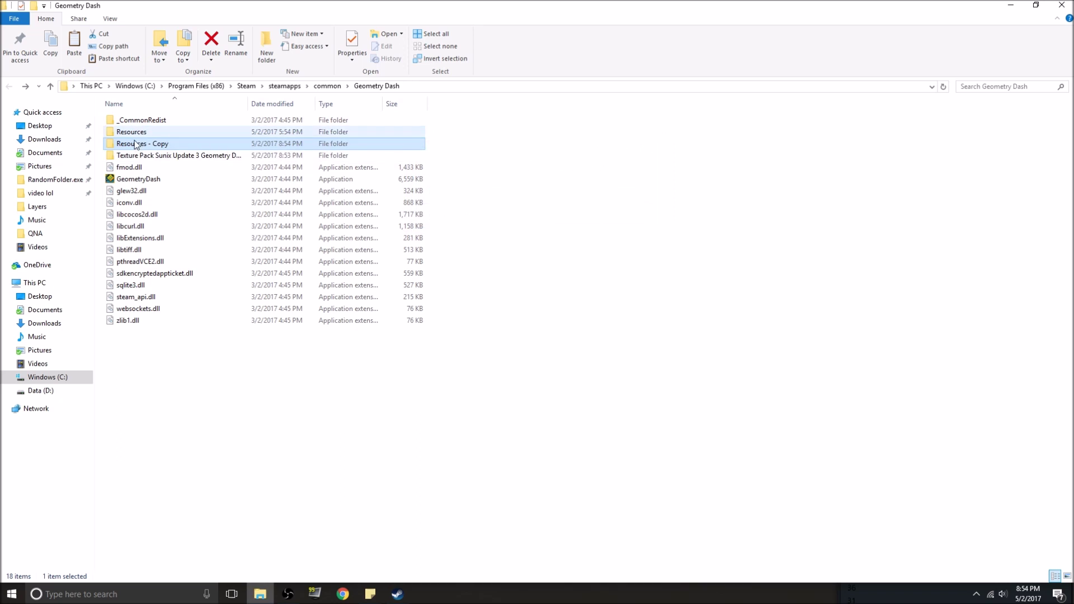
- Copy the texture pack folder from the Geometry Dash folder into Resources, replacing the files in the destination
click(178, 134)
click(183, 156)
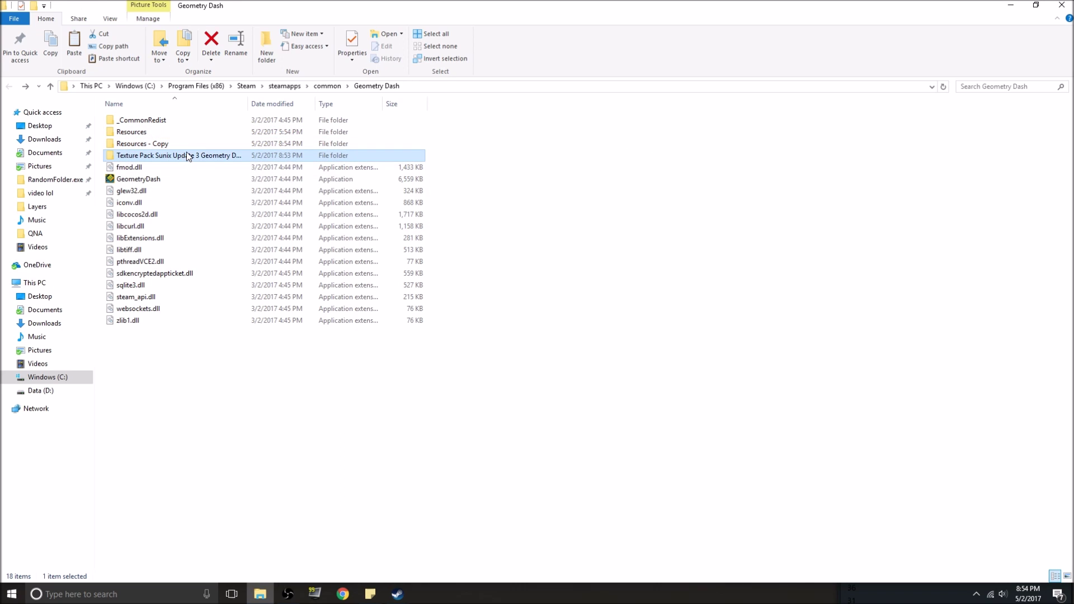
right_click(186, 156)
click(244, 459)
drag(162, 158, 169, 133)
double_click(169, 133)
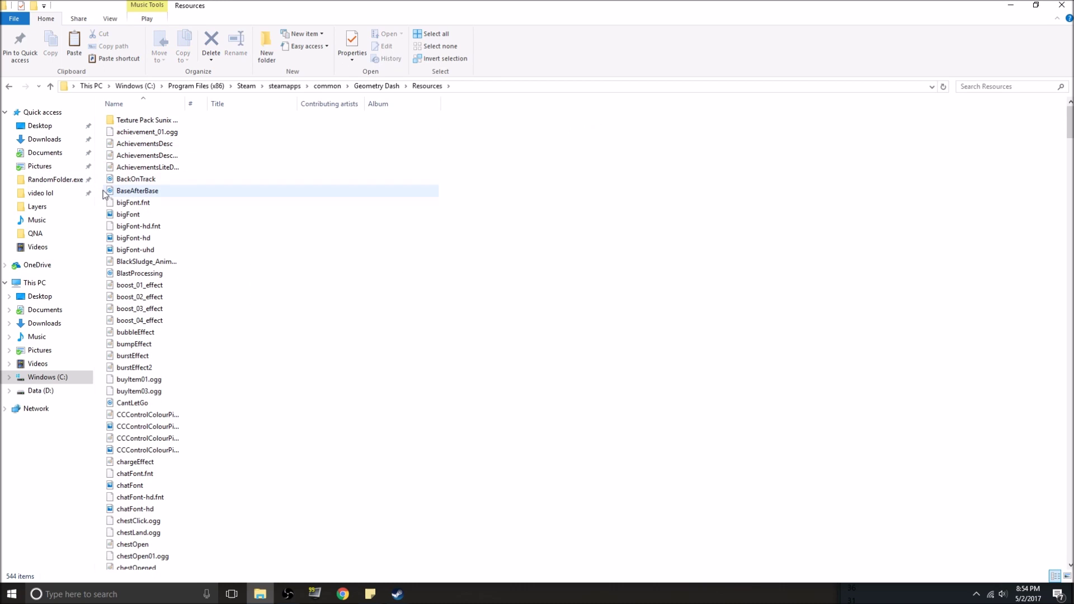
right_click(103, 190)
click(143, 268)
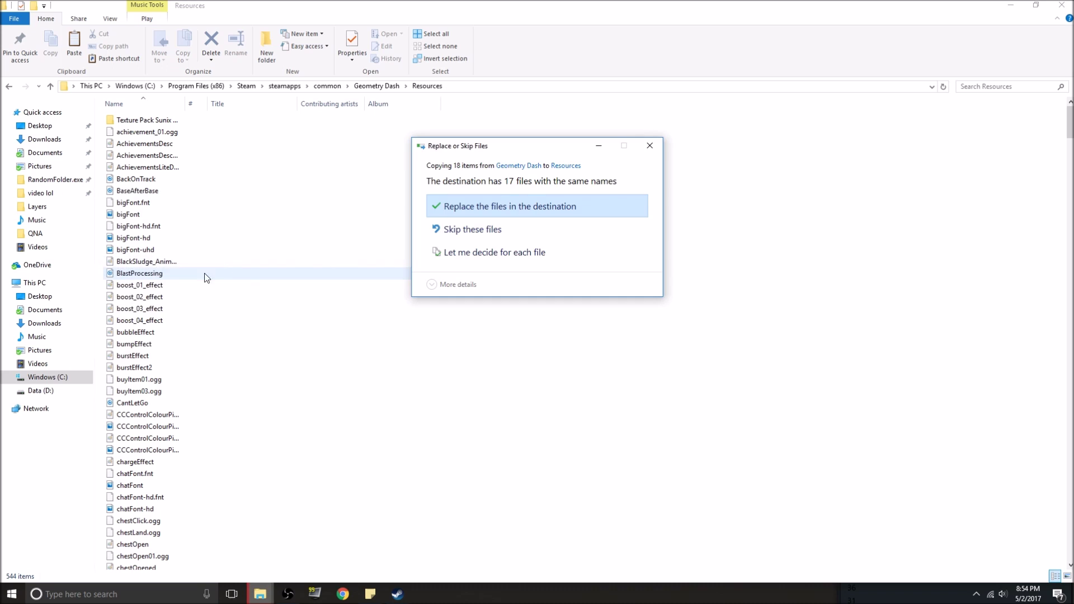
click(525, 206)
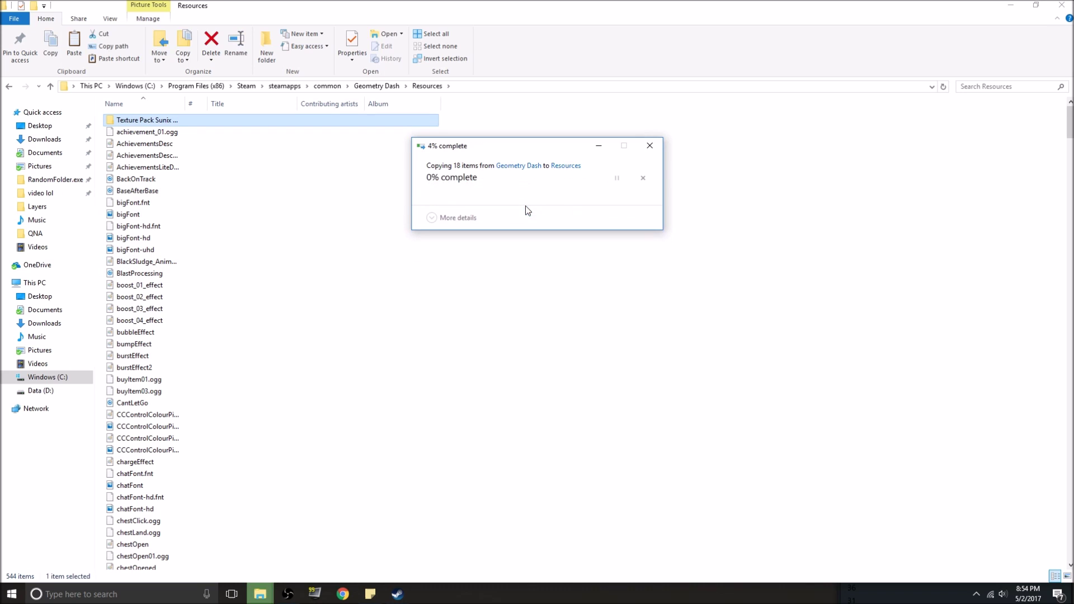
- Open the texture pack folder inside Resources and copy all of the texture files it contains
double_click(183, 119)
click(8, 87)
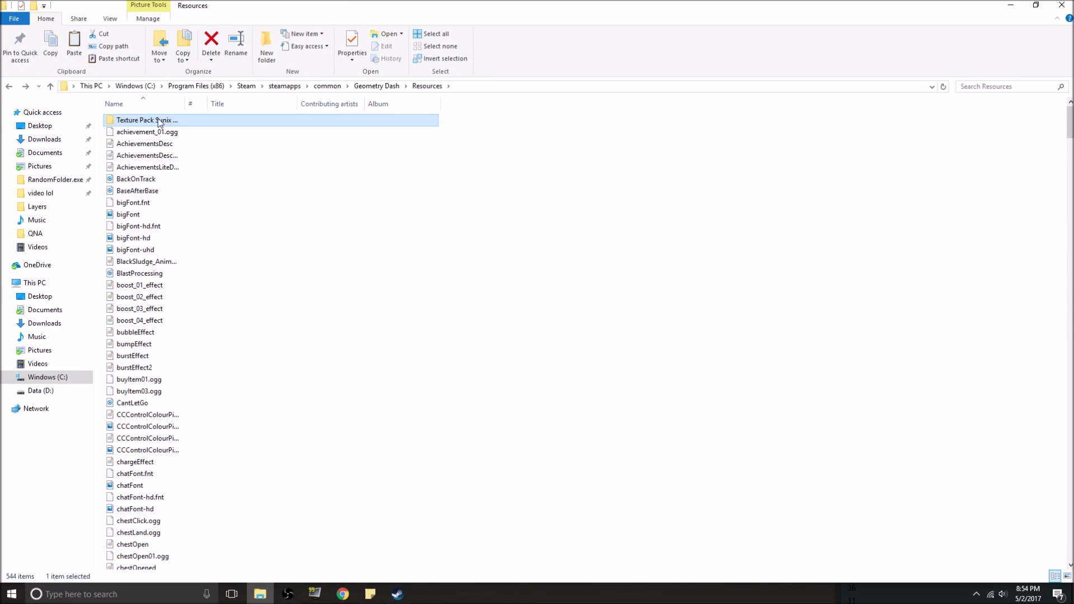
scroll(187, 163, down, 13)
scroll(219, 162, up, 13)
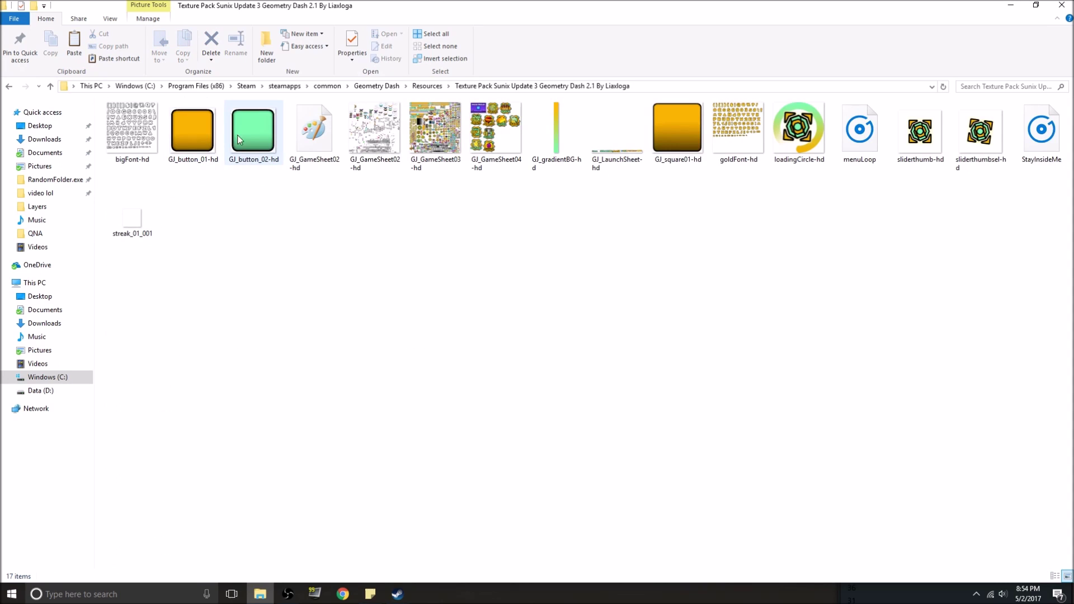
drag(135, 307, 1052, 101)
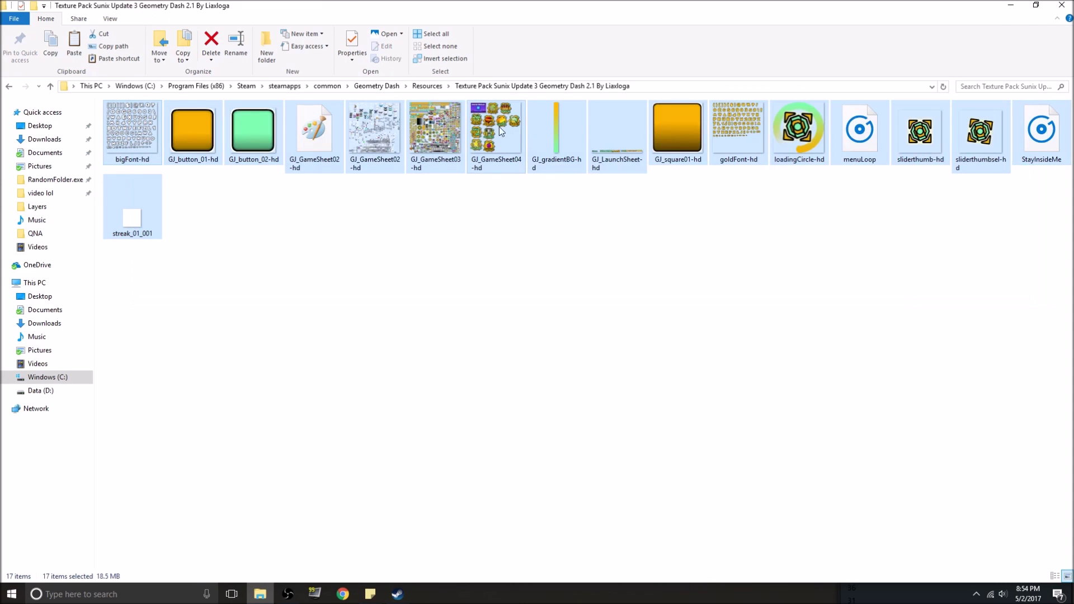
right_click(614, 166)
click(640, 410)
- Paste the copied texture files directly into the Resources folder, replacing the files in the destination
click(9, 86)
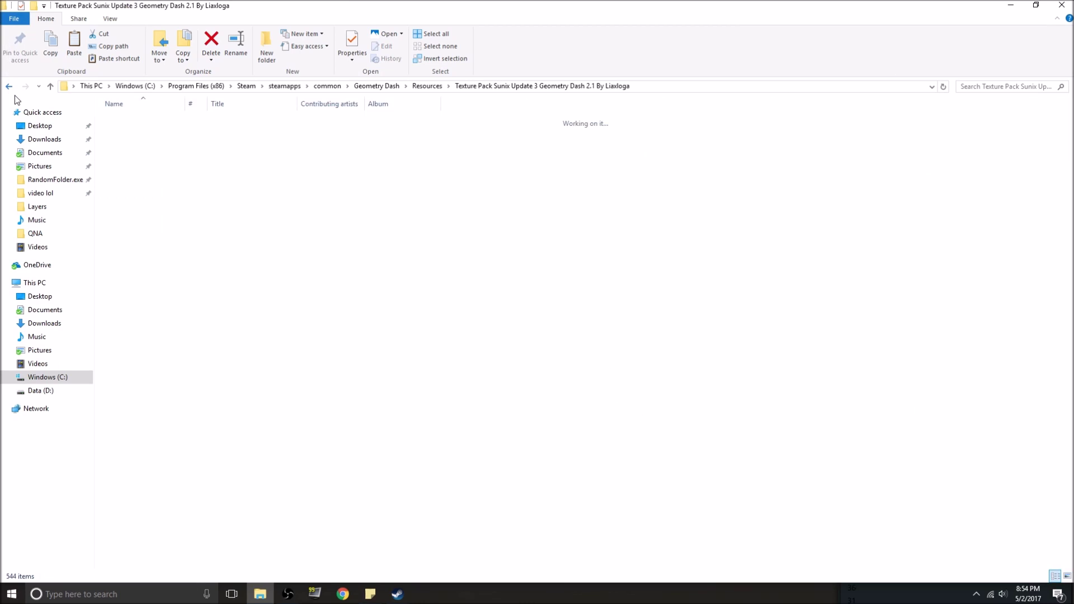
right_click(98, 245)
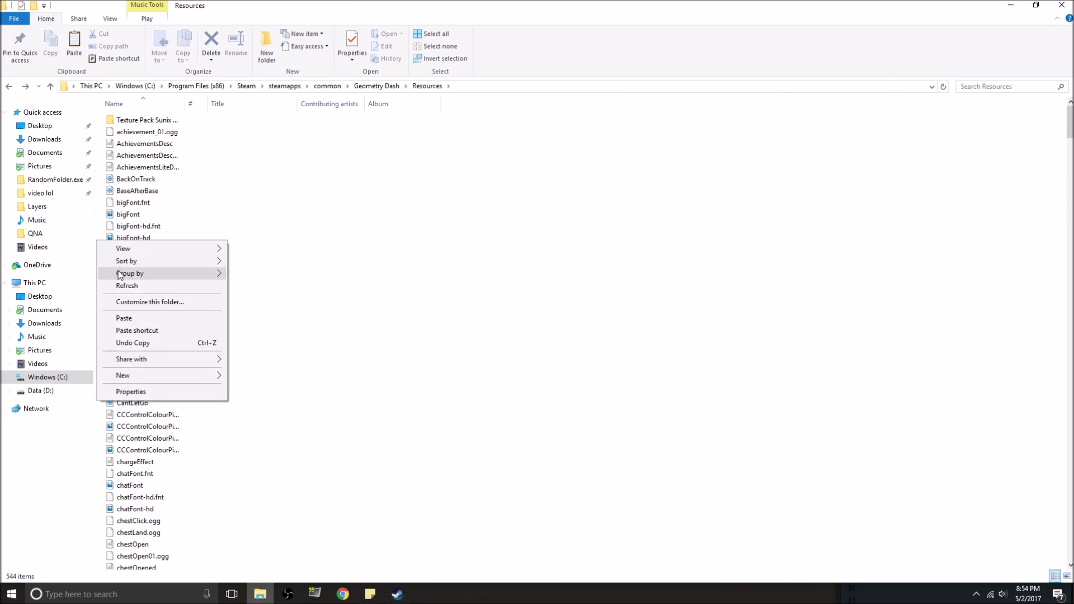
click(125, 319)
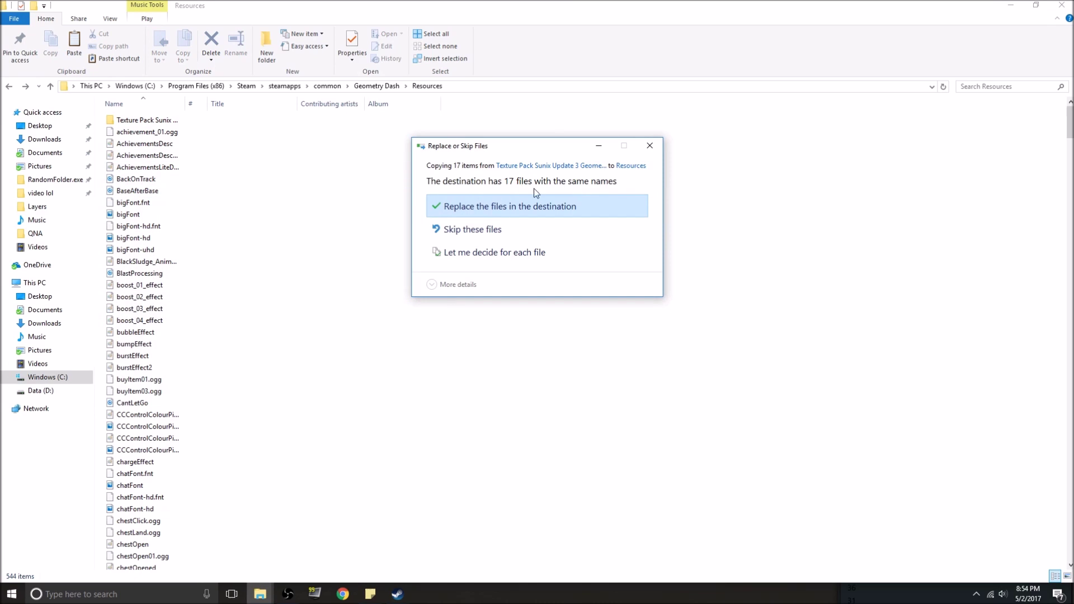
click(571, 210)
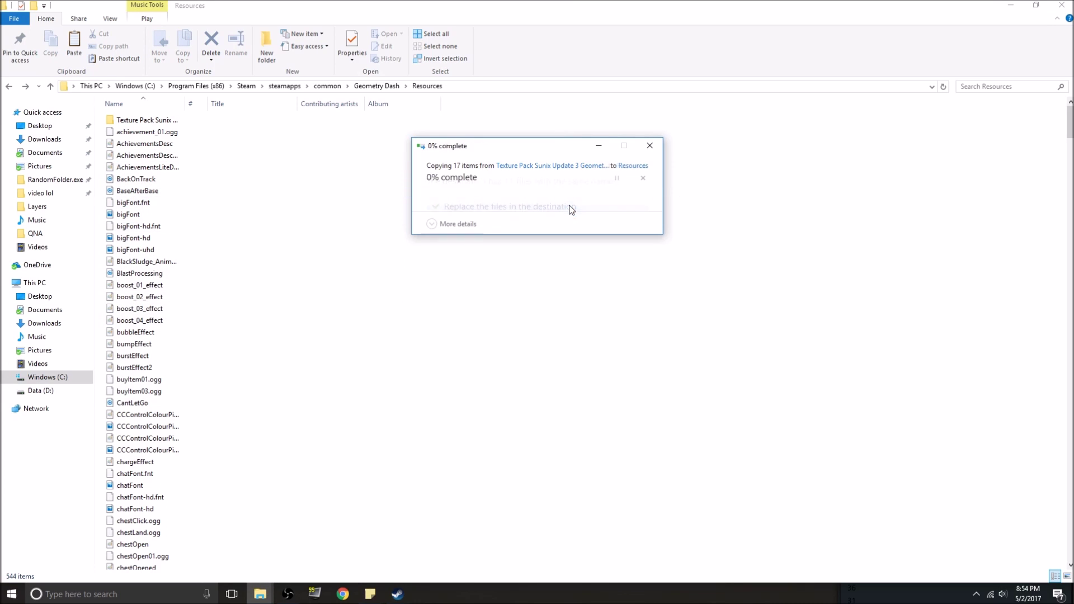
- Search Windows for Geometry Dash and launch the game
click(96, 595)
text(ge)
click(117, 316)
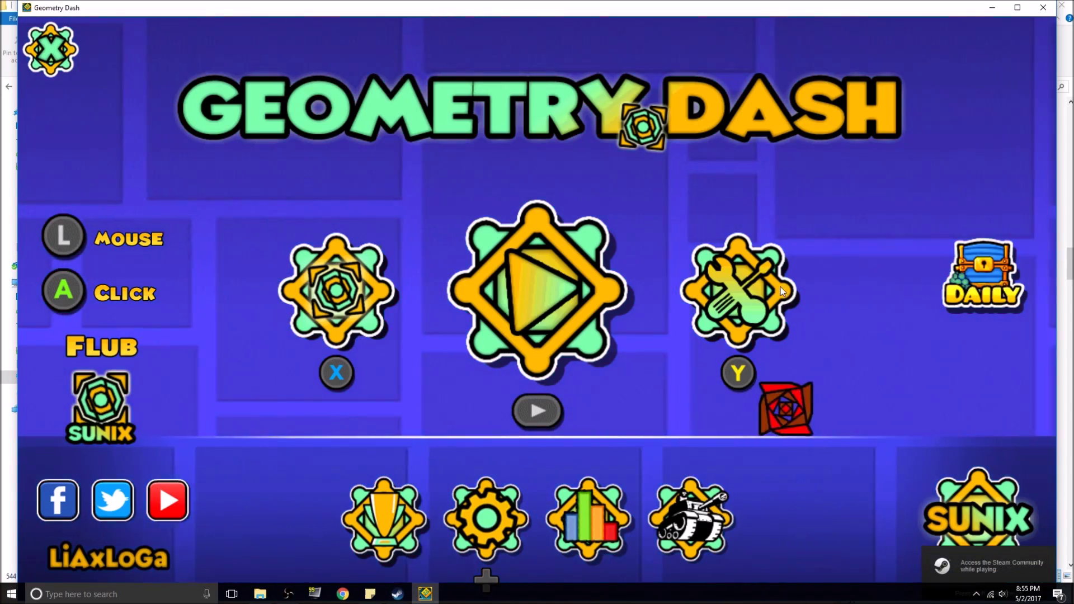
- Turn the music volume fully up and back down low in the game's settings, and return to the main menu
click(486, 518)
drag(408, 407, 792, 404)
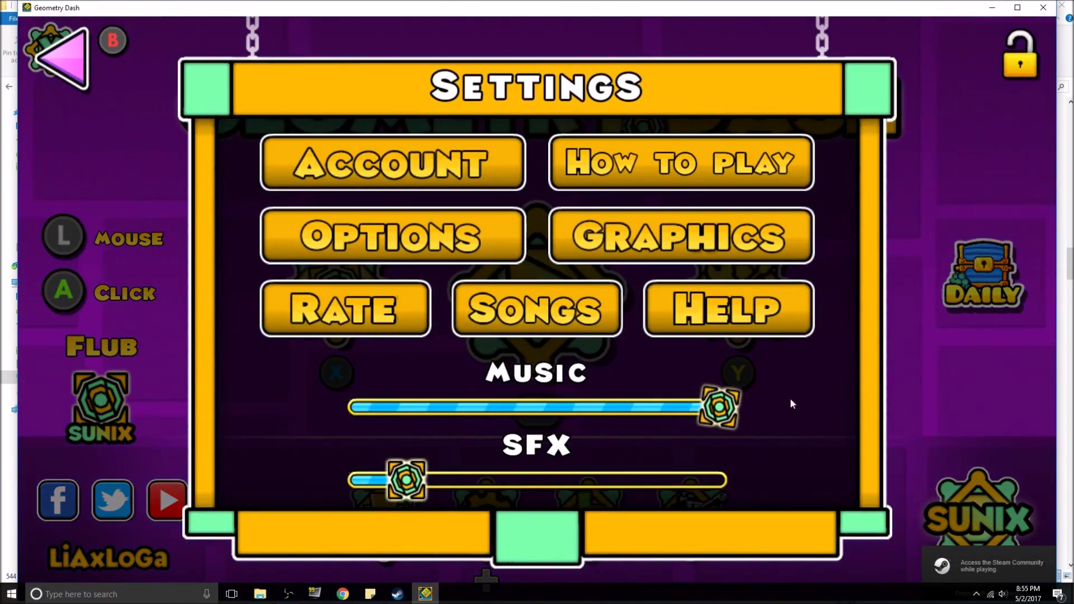
drag(696, 413, 526, 417)
drag(443, 420, 415, 420)
key(Escape)
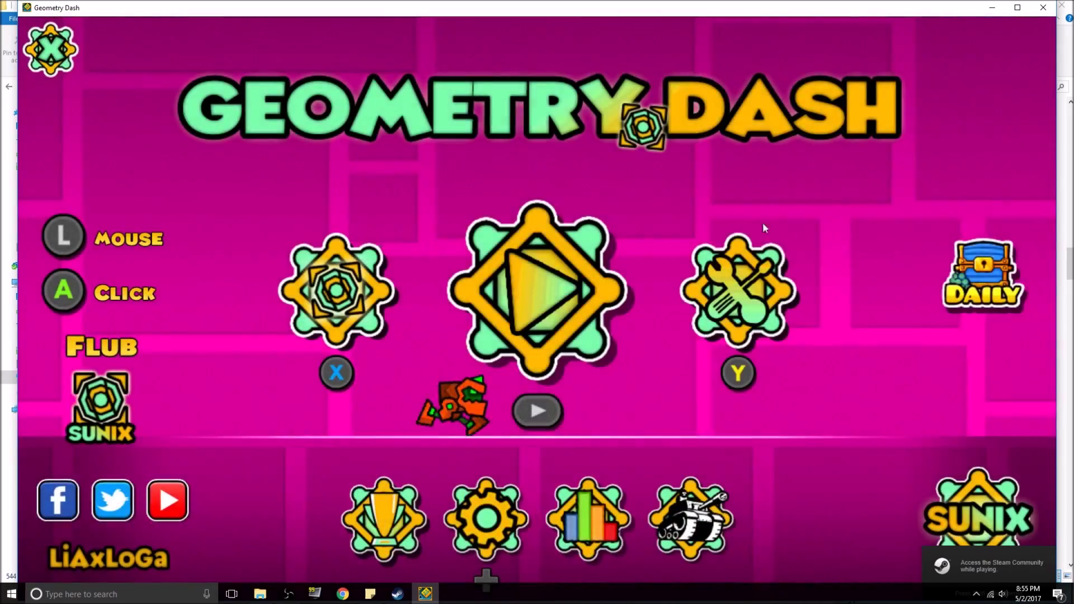
- Check the new textures in the creator menu and its pages, including the quests, and return to the main menu
click(744, 282)
click(235, 305)
key(Escape)
click(235, 305)
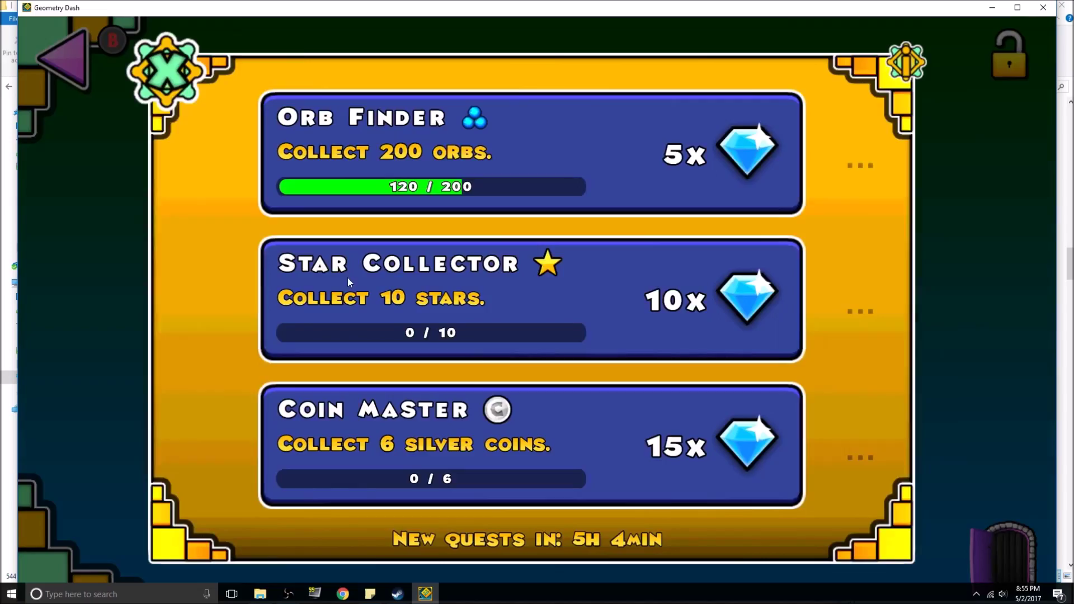
key(Escape)
click(437, 308)
key(Escape)
key(Escape)
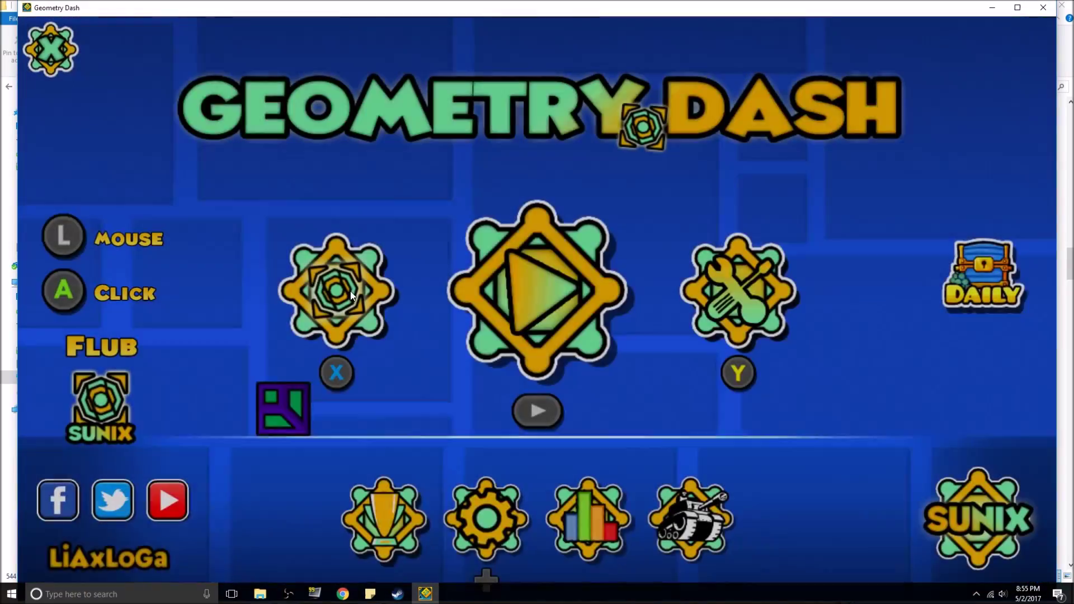
- Open the icon selection screen and choose the shark-shaped ship as the player's ship icon
click(336, 288)
click(225, 263)
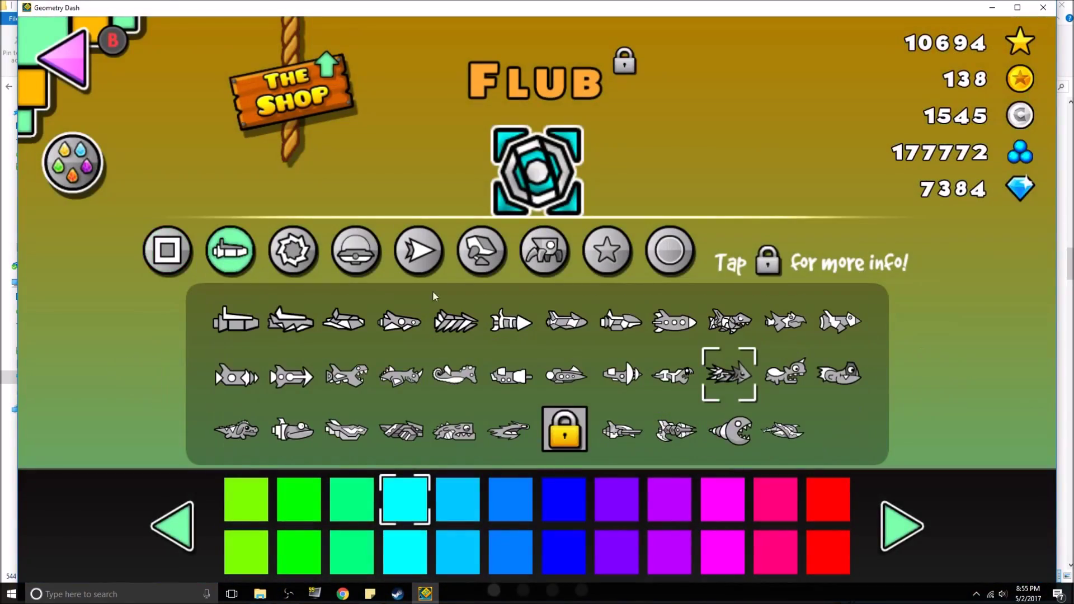
click(730, 376)
click(730, 322)
click(737, 370)
click(744, 325)
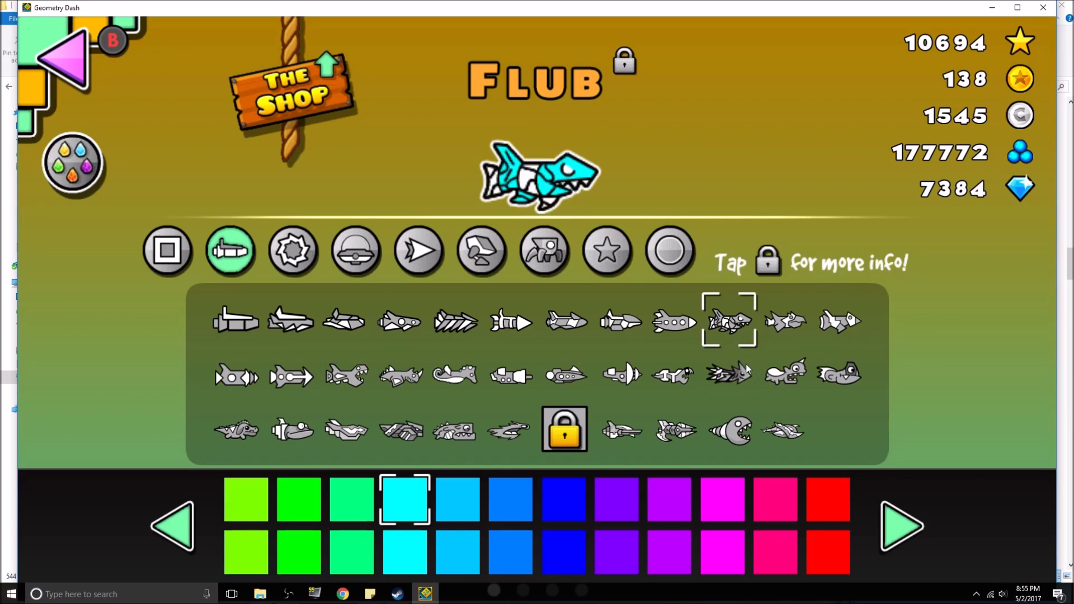
- Look through the ball, UFO, wave, trail and death effect icon categories, and return to the main menu
click(292, 250)
click(355, 250)
click(419, 252)
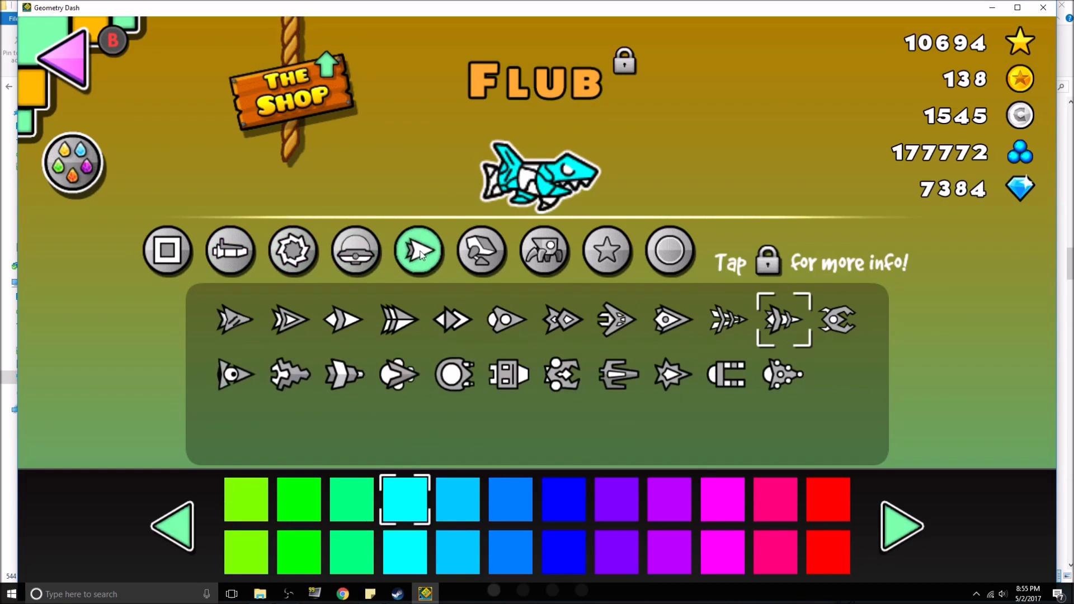
click(607, 250)
click(669, 250)
key(Escape)
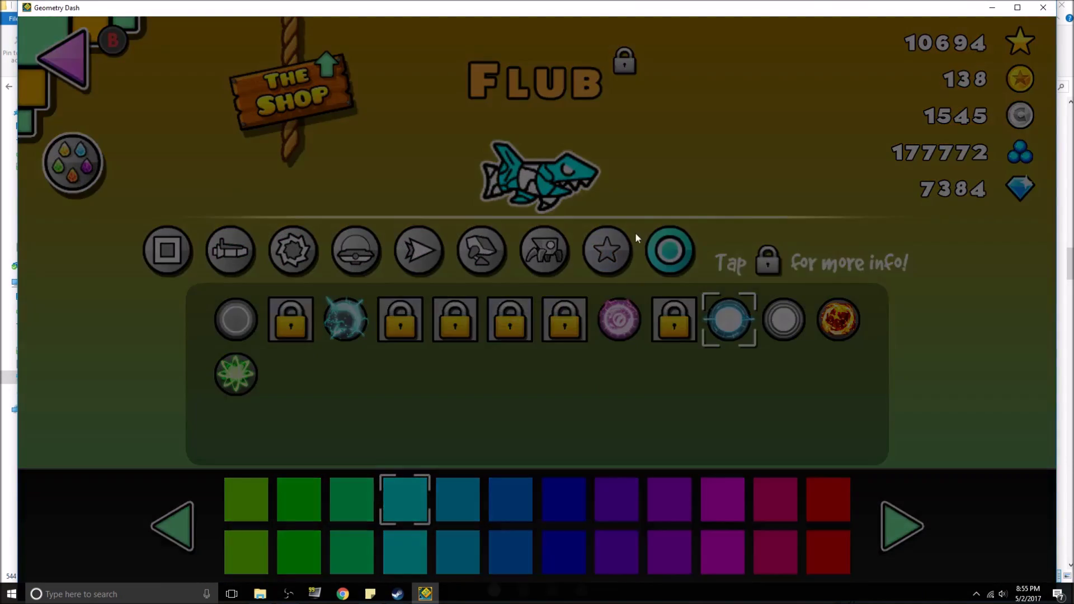
key(Escape)
key(Escape)
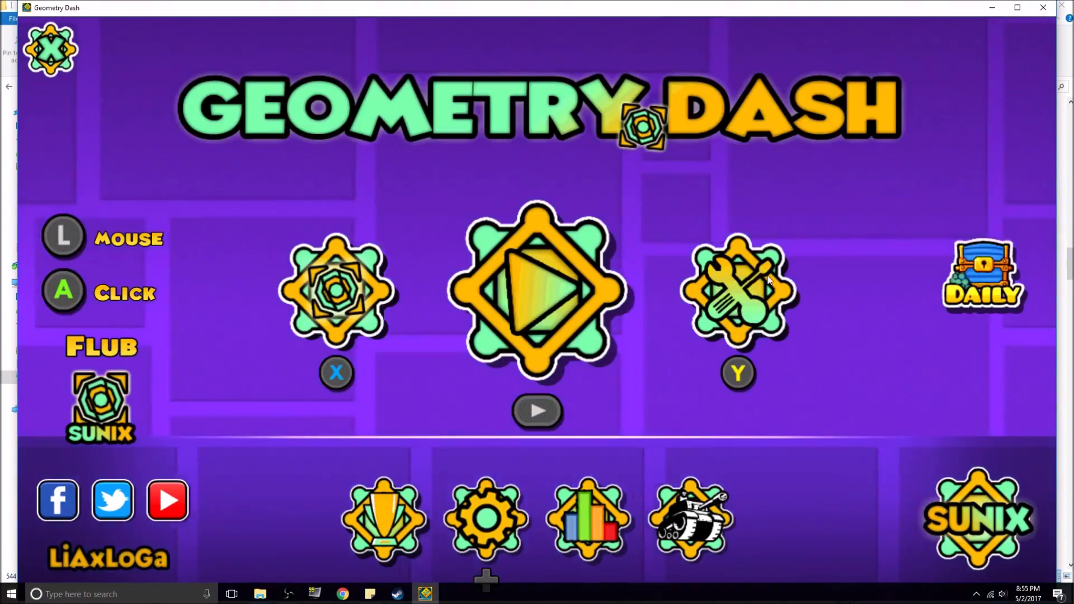
- Check the new textures again in the creator menu and on its quests and daily pages
key(Escape)
key(Escape)
click(736, 288)
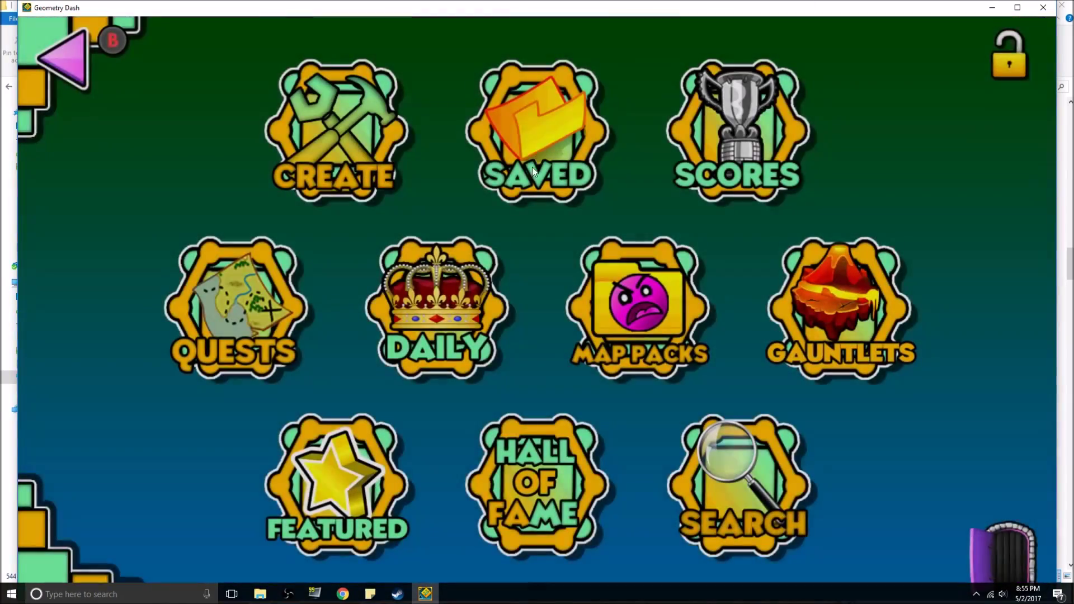
click(233, 313)
key(Escape)
click(377, 312)
key(Escape)
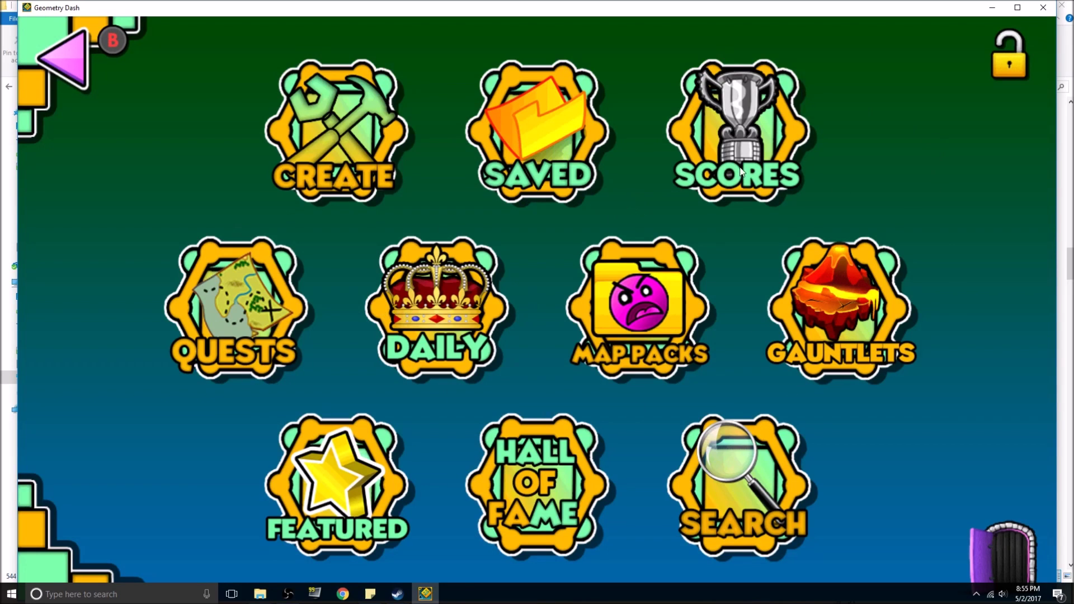
key(Escape)
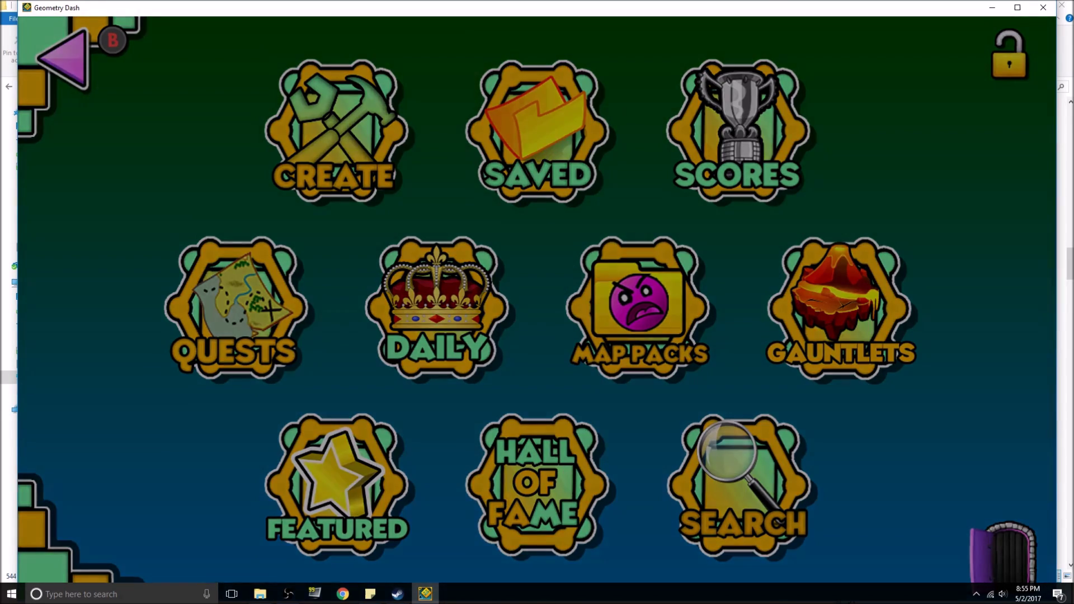
- Close the game and go back from the Resources folder to the Geometry Dash folder
key(alt+F4)
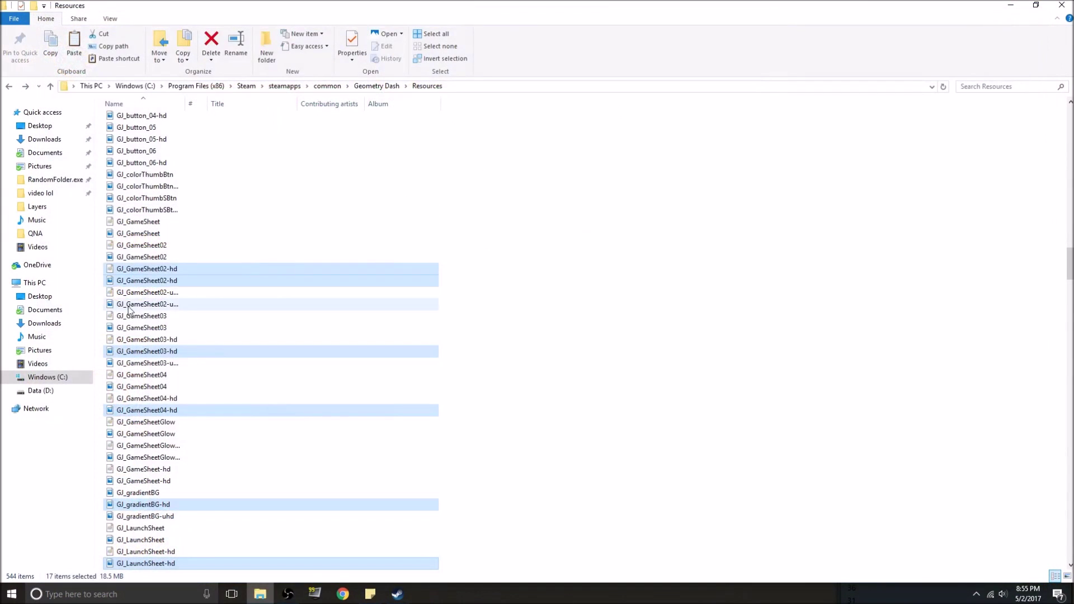
click(10, 85)
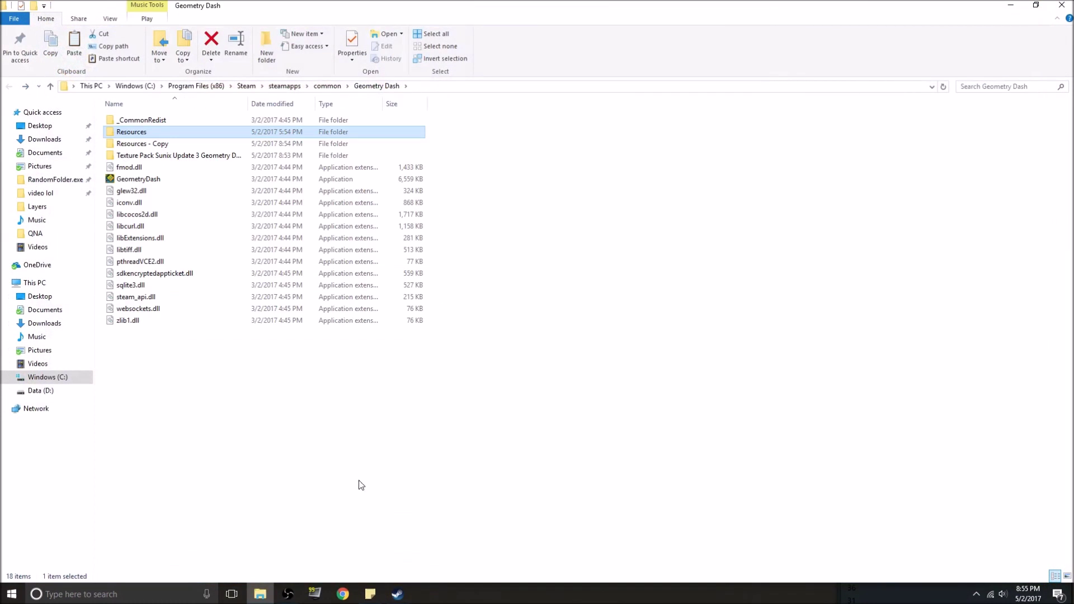
- Examine the file integrity option in Steam's Geometry Dash properties, and look through the files in the modified Resources folder
mouse_move(397, 594)
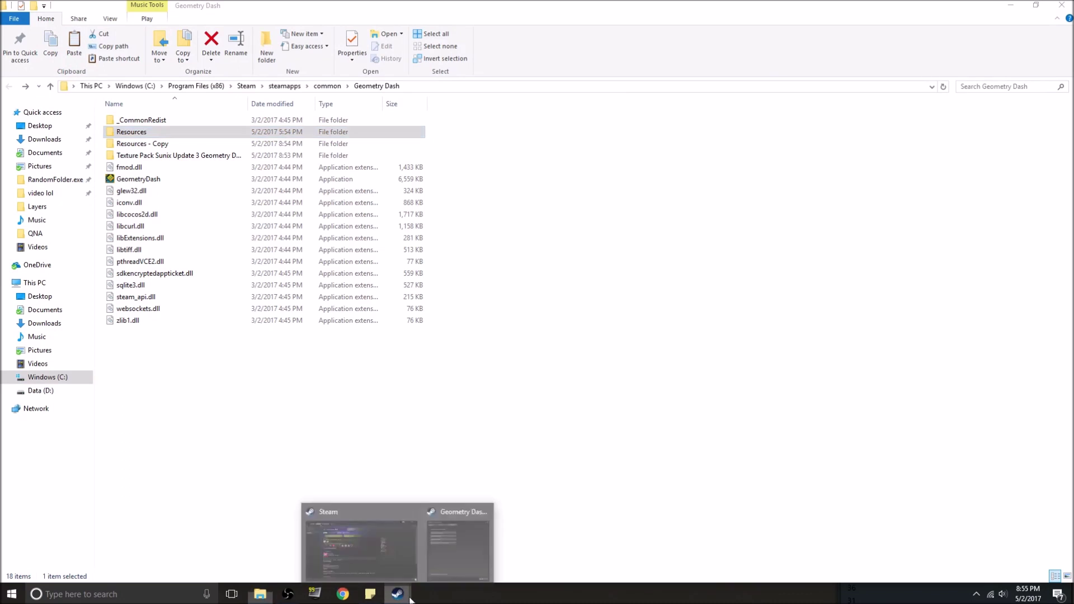
click(477, 542)
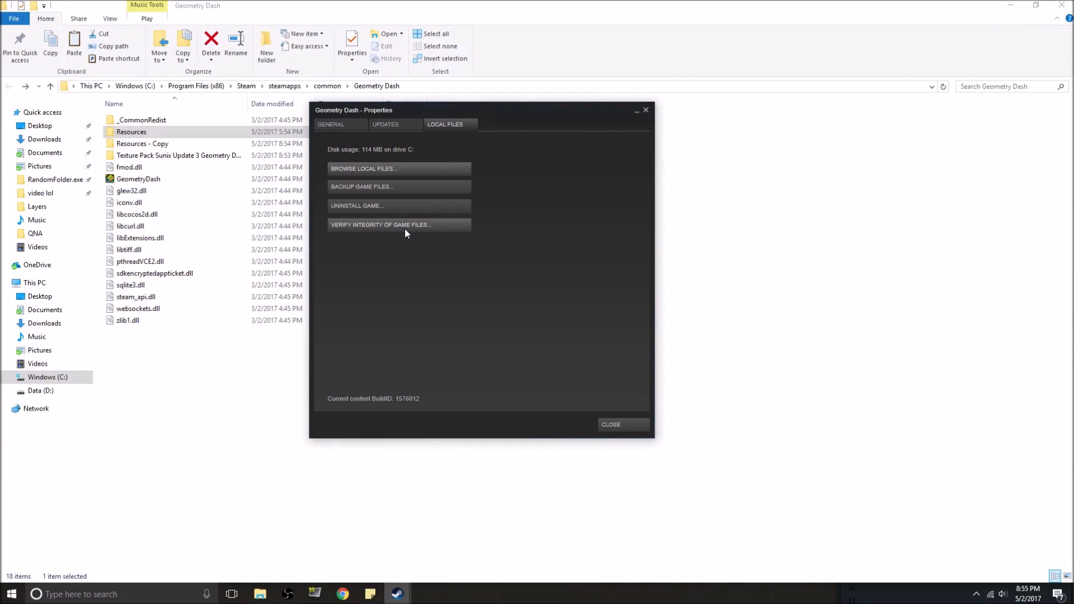
double_click(134, 133)
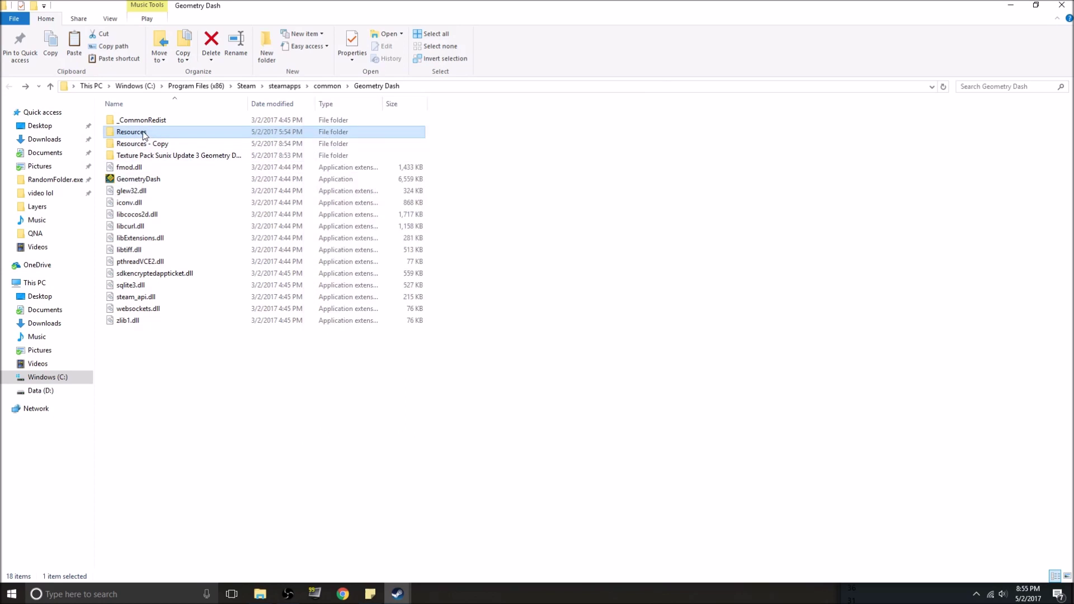
scroll(160, 293, down, 3)
scroll(160, 292, up, 7)
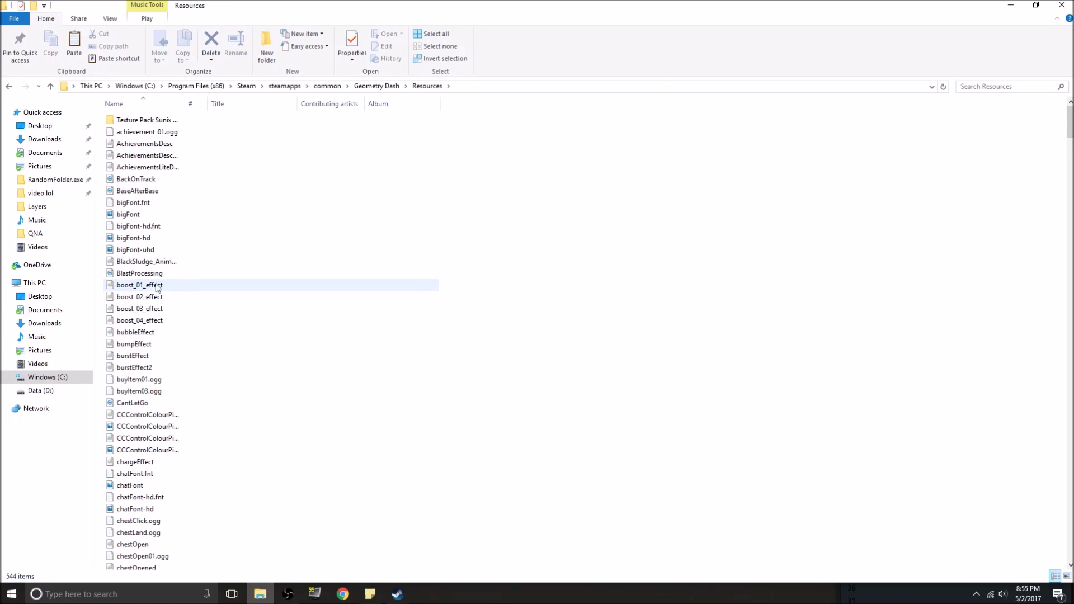
drag(1070, 126, 1027, 347)
click(11, 87)
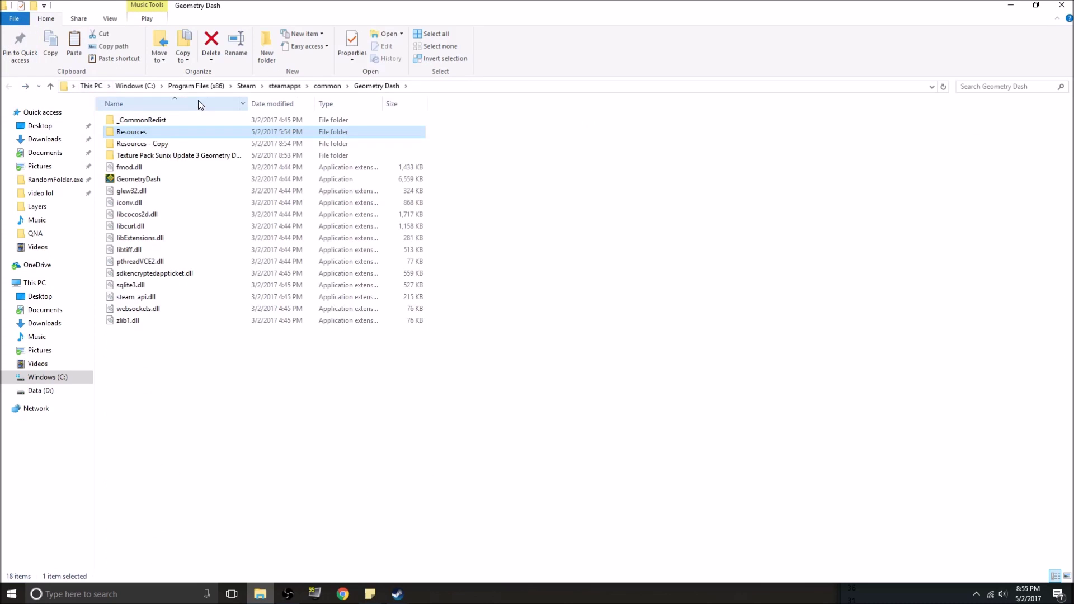
- Delete the modified Resources folder from the Geometry Dash folder, leaving the backup copy in place
click(168, 143)
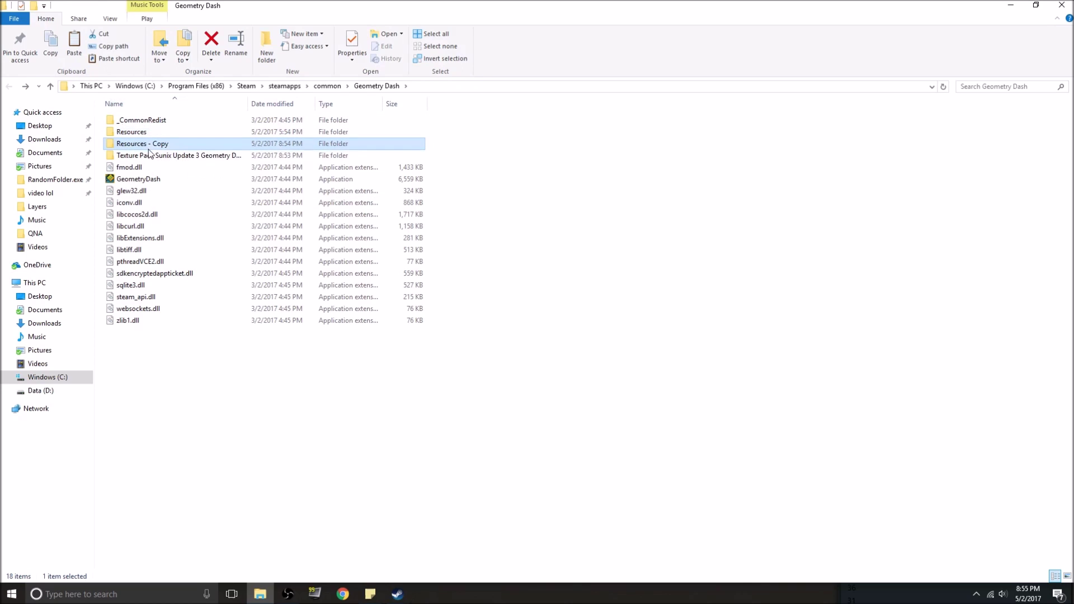
click(159, 132)
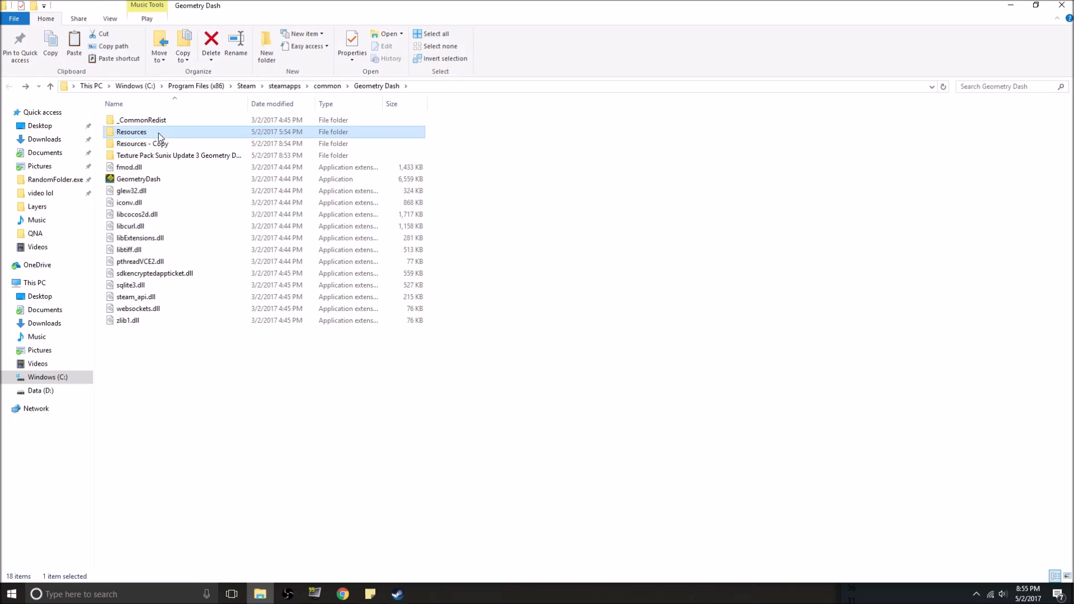
key(Delete)
- Rename the backup folder "Resources - Copy" to "Resources"
click(157, 131)
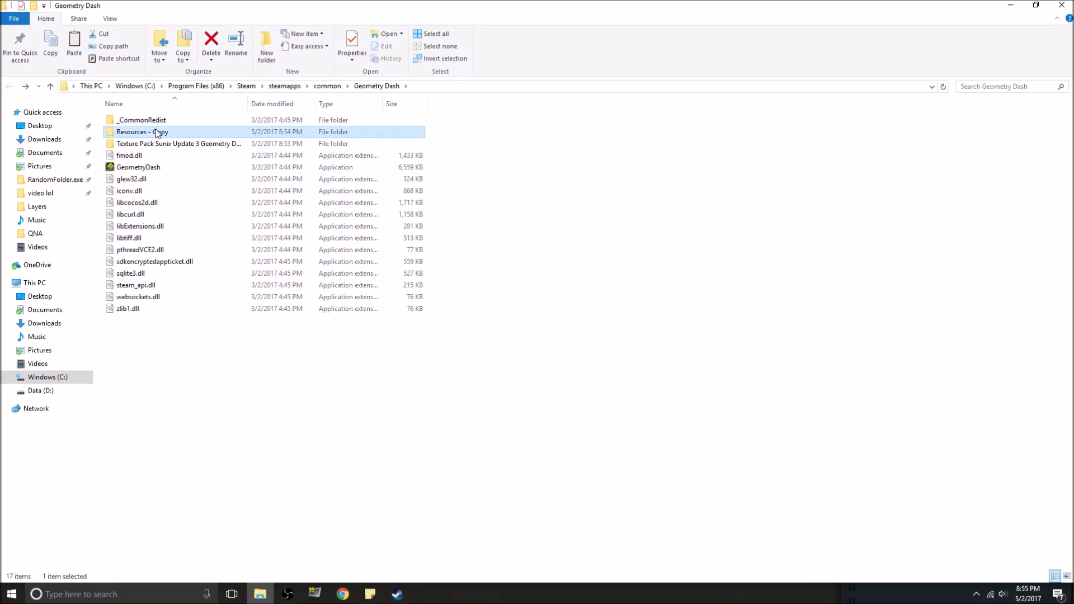
right_click(157, 130)
click(188, 453)
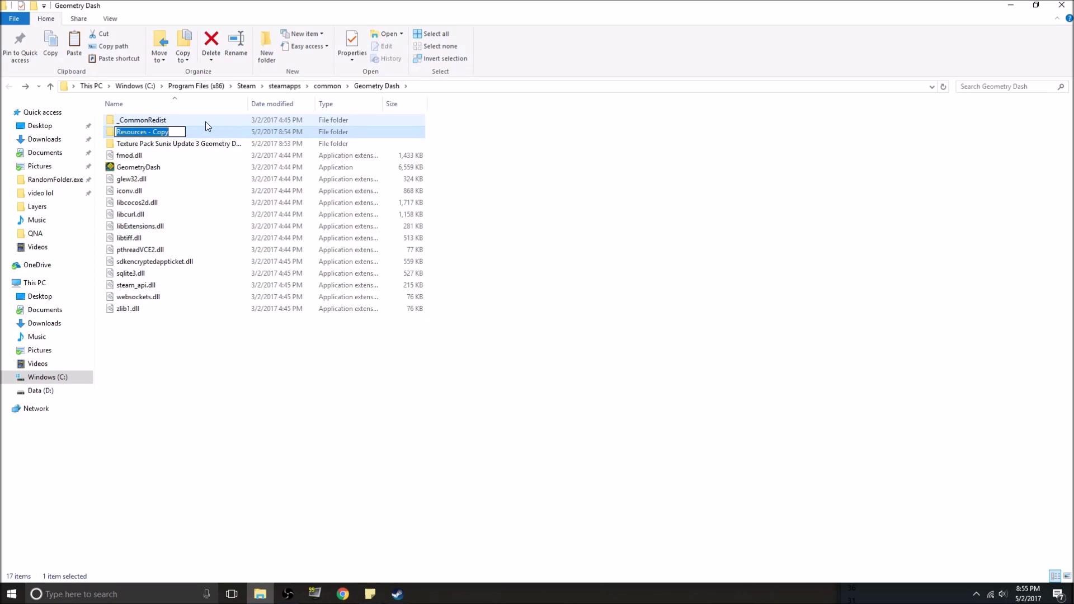
key(BackSpace)
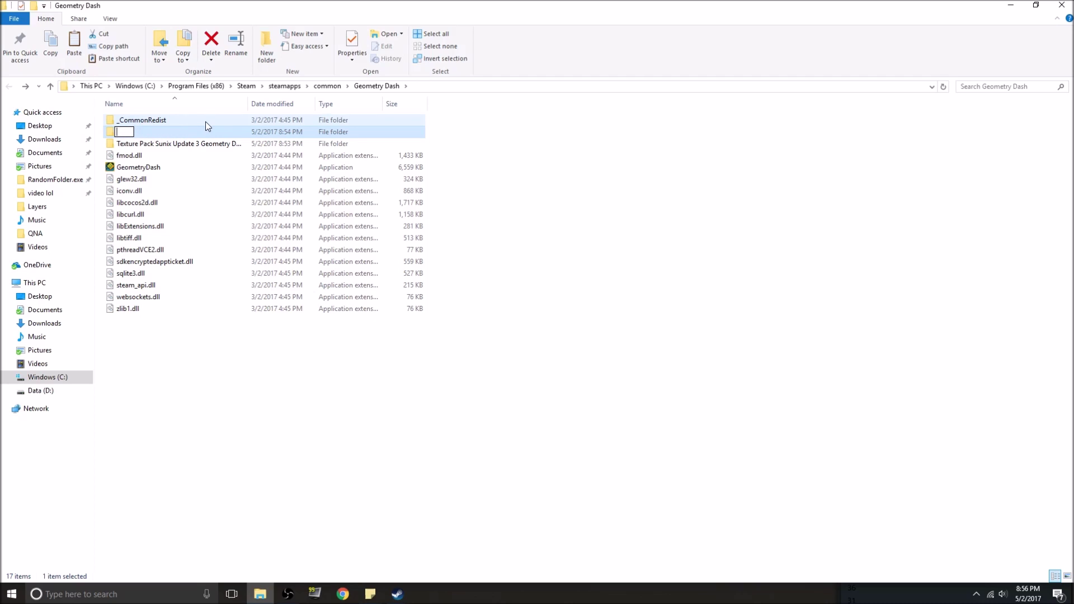
text(Resources)
key(Return)
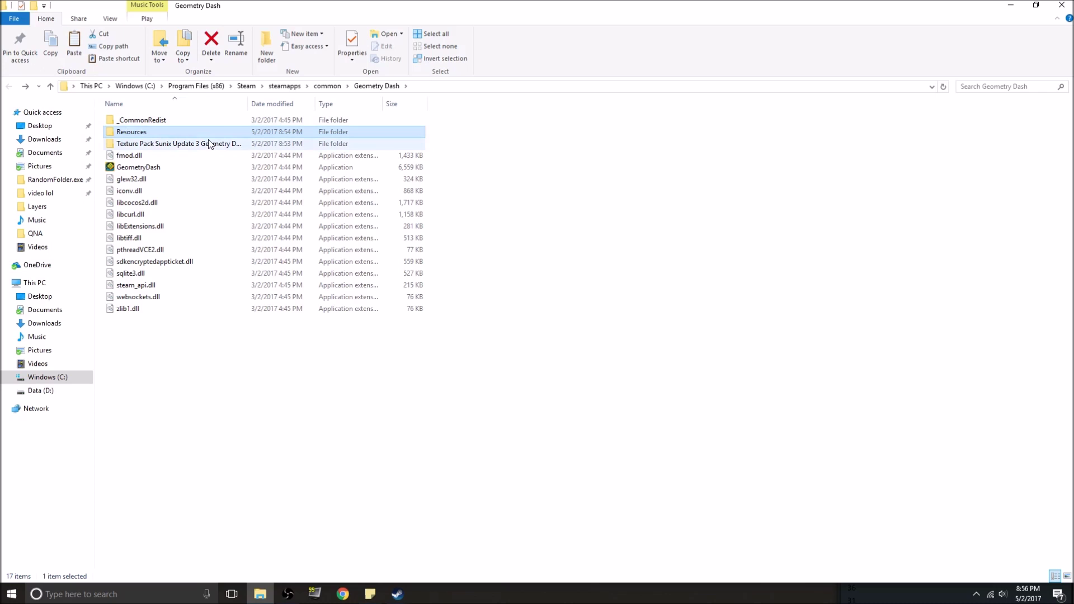
- Delete the Texture Pack Sunix Update 3 folder from the Geometry Dash folder, and look through the restored Resources folder
click(210, 144)
key(Delete)
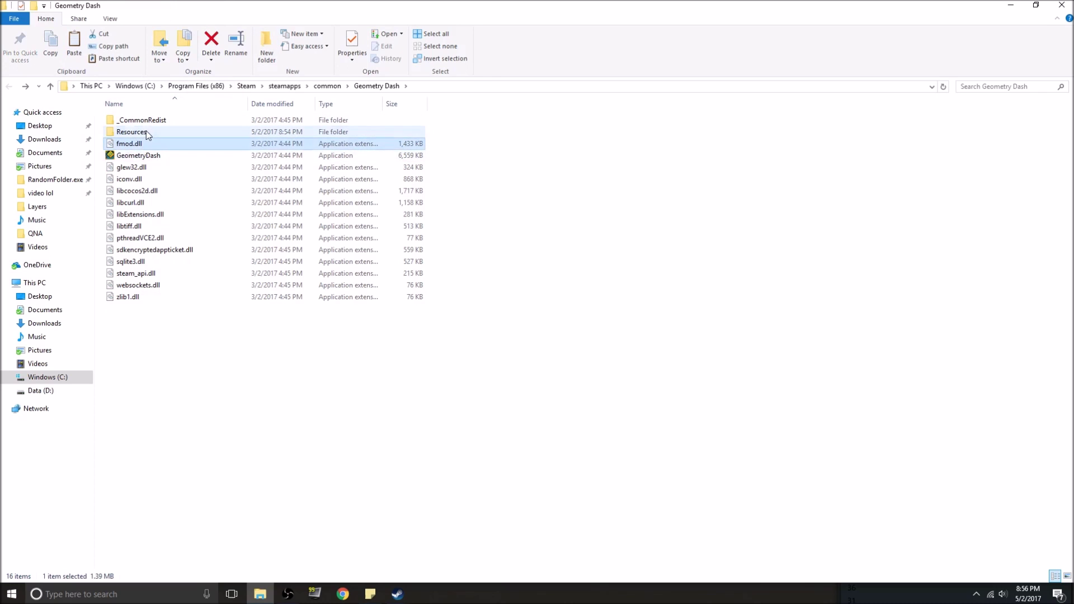
double_click(132, 132)
scroll(159, 262, down, 20)
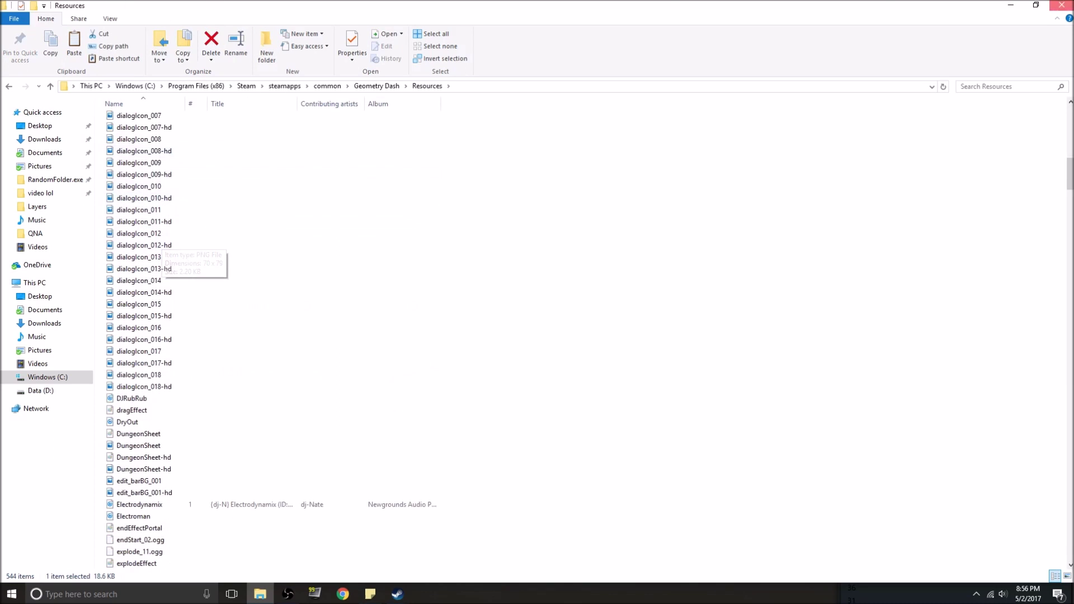
- Switch to Steam and launch Geometry Dash from the game library
key(alt+Tab)
key(Escape)
right_click(49, 114)
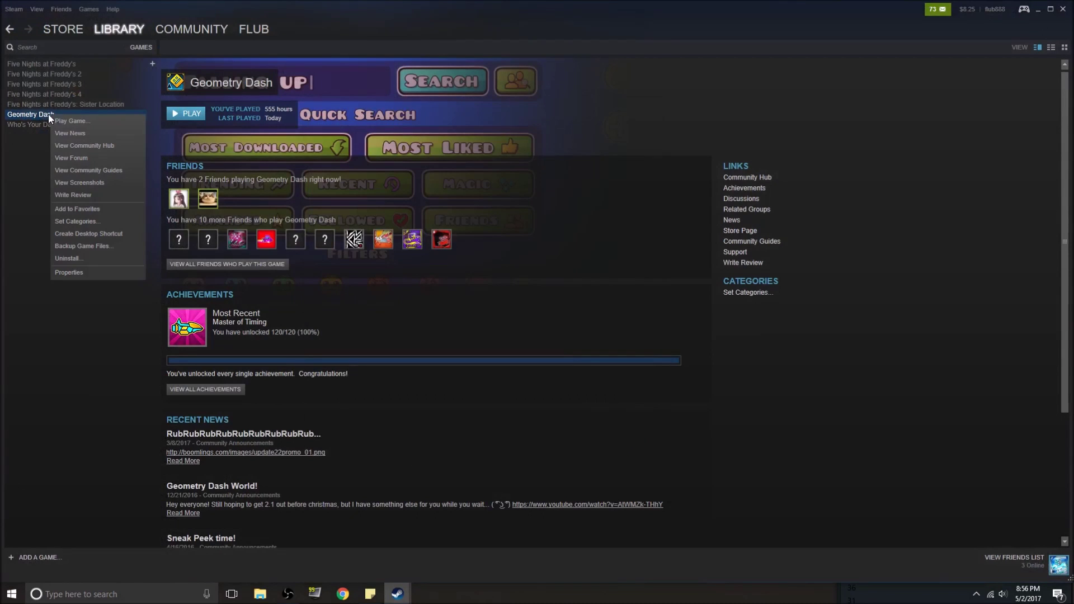
click(67, 124)
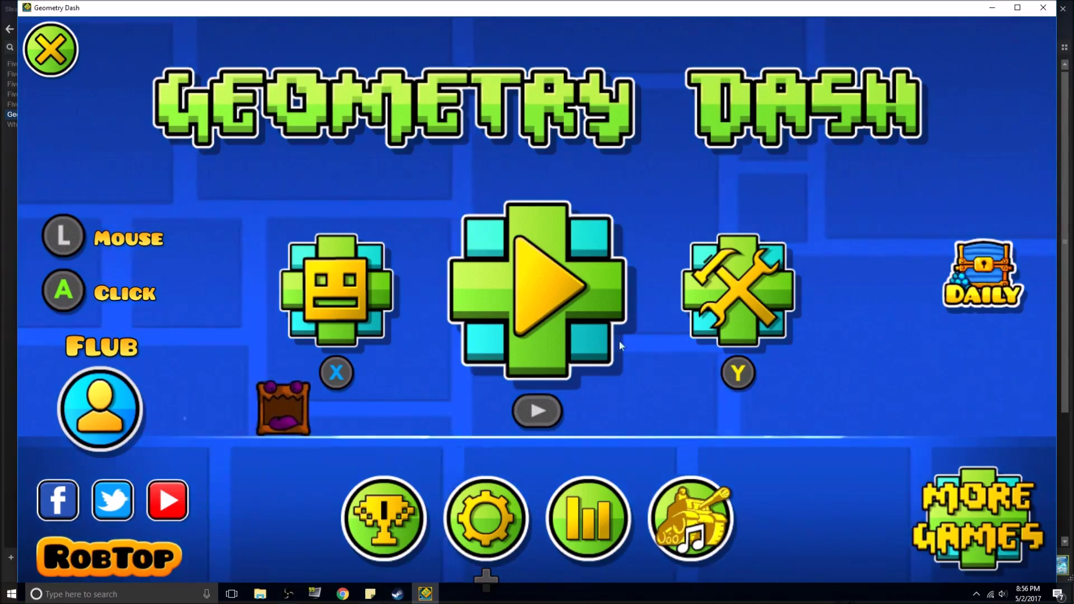
- Check the game's textures in the creator menu and on its quests and daily pages, and return to the main menu
click(565, 402)
key(Escape)
click(717, 295)
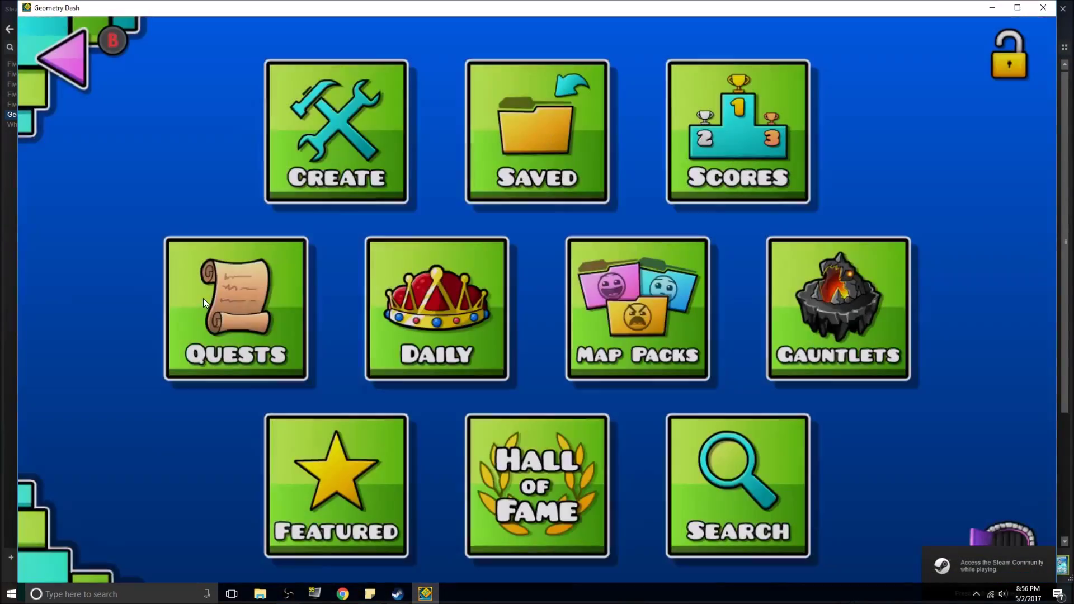
click(203, 297)
key(Escape)
click(443, 307)
key(Escape)
key(Escape)
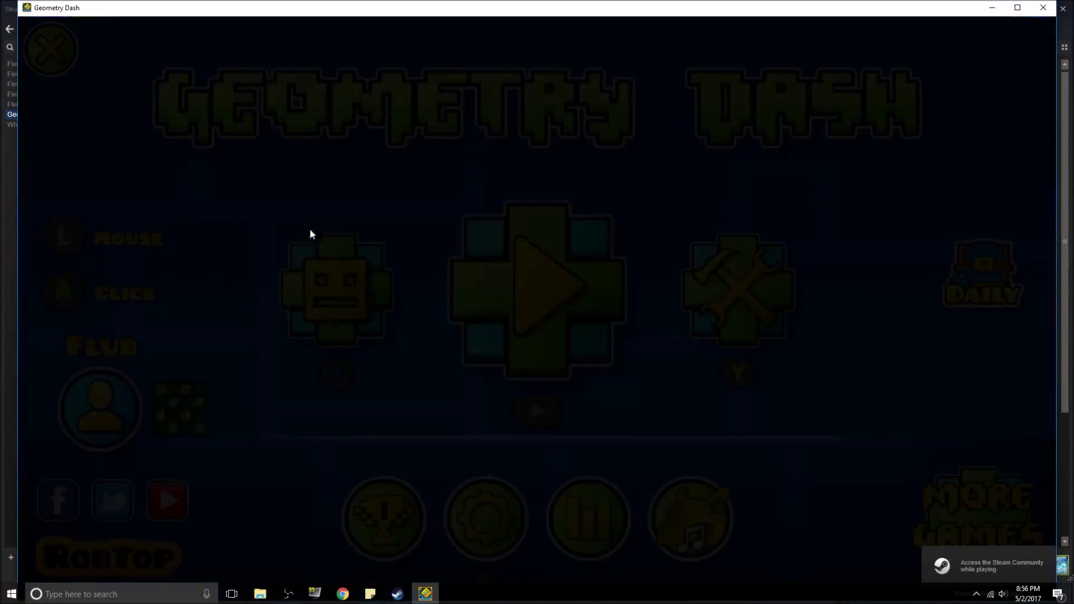
- Check the textures of the ship and cube icons and of the creator menu, and return to the main menu
click(327, 290)
click(235, 255)
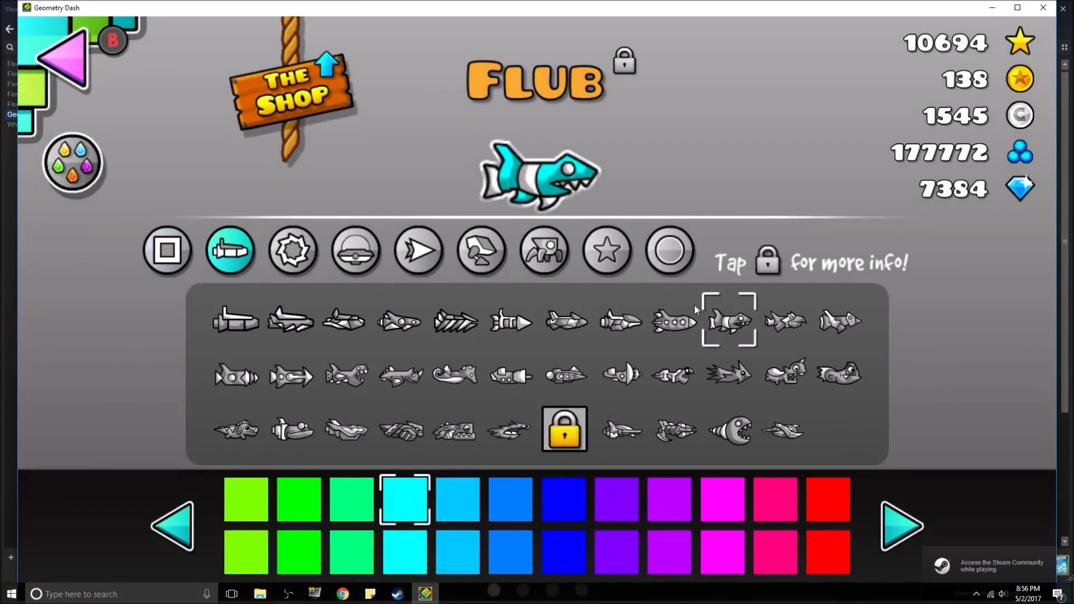
click(167, 253)
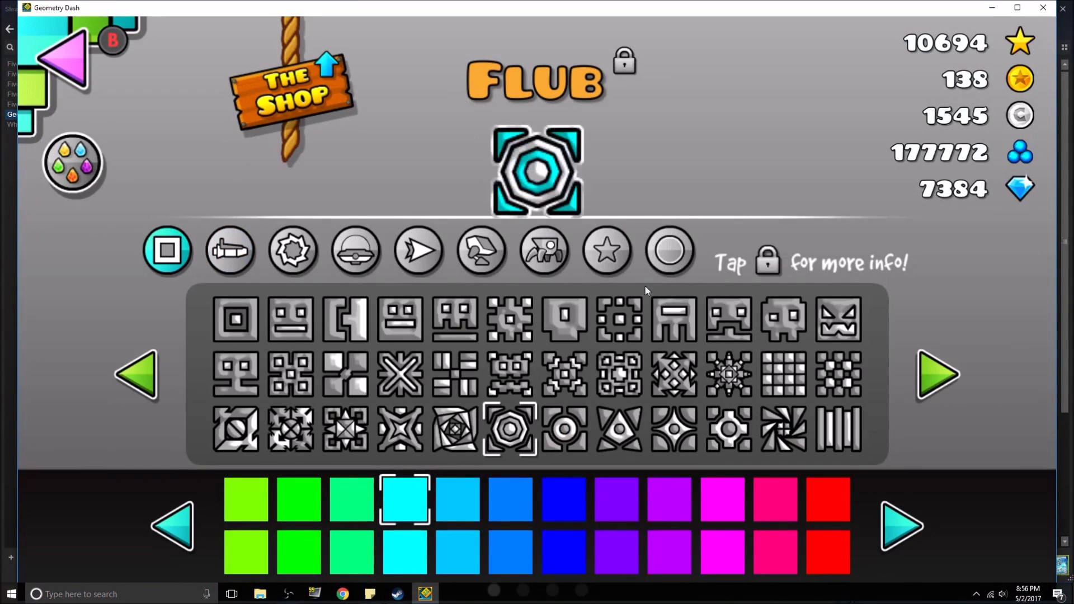
key(Escape)
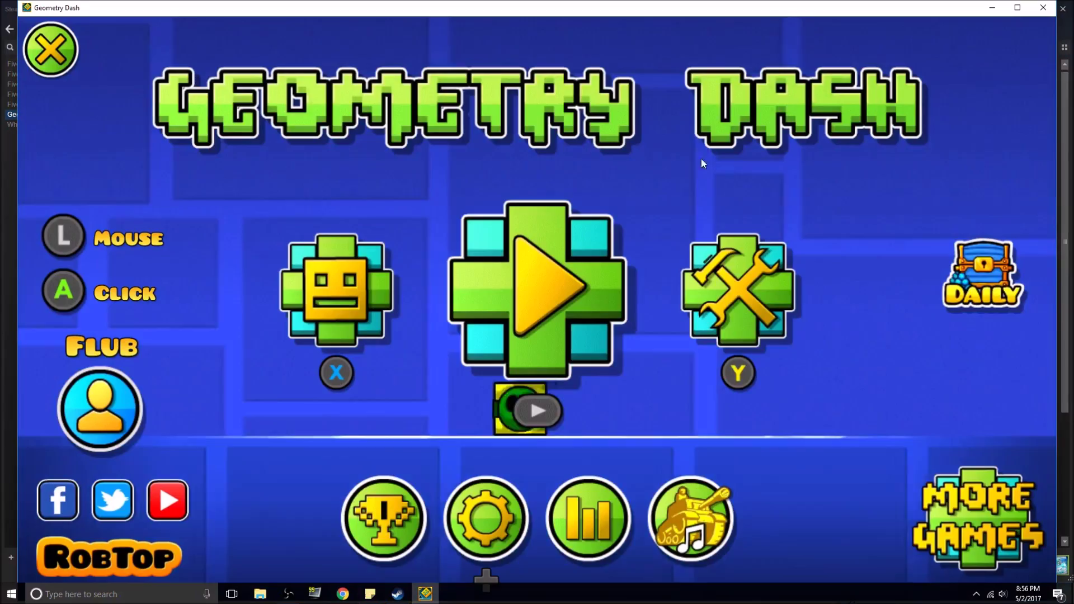
click(747, 311)
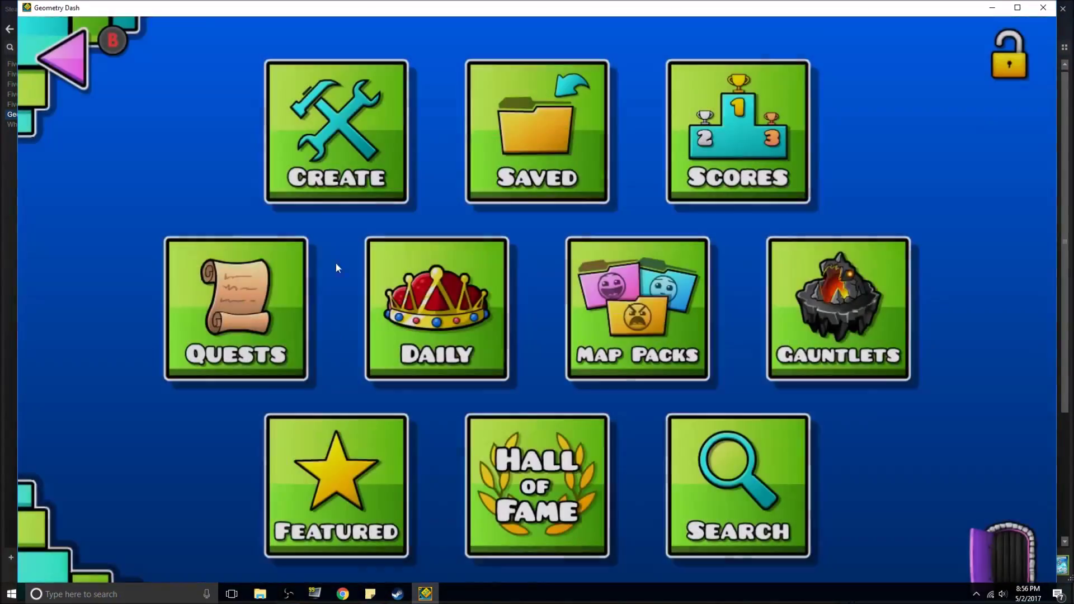
key(Escape)
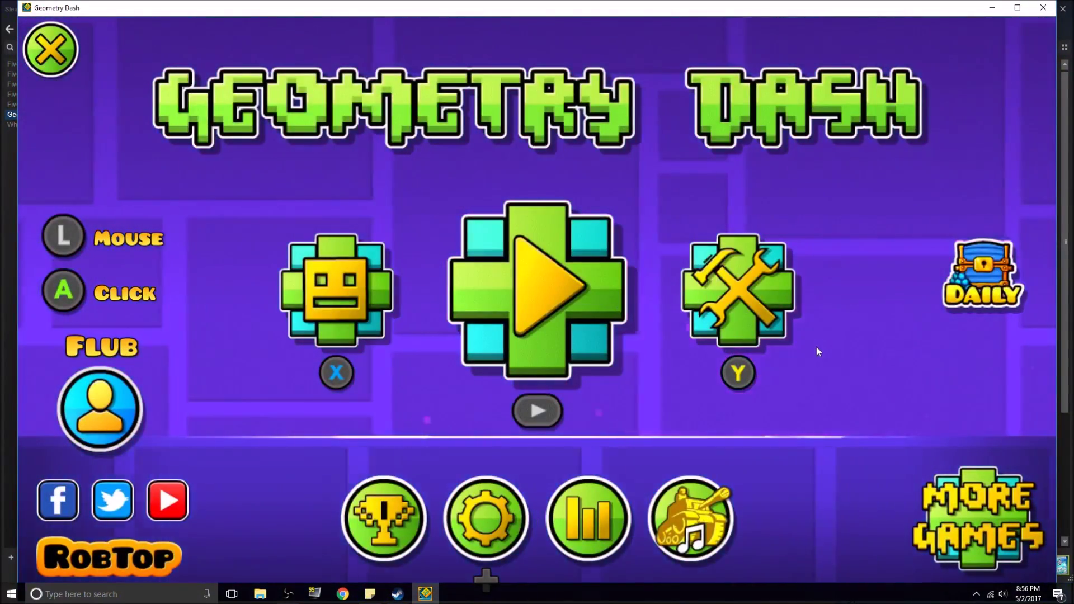